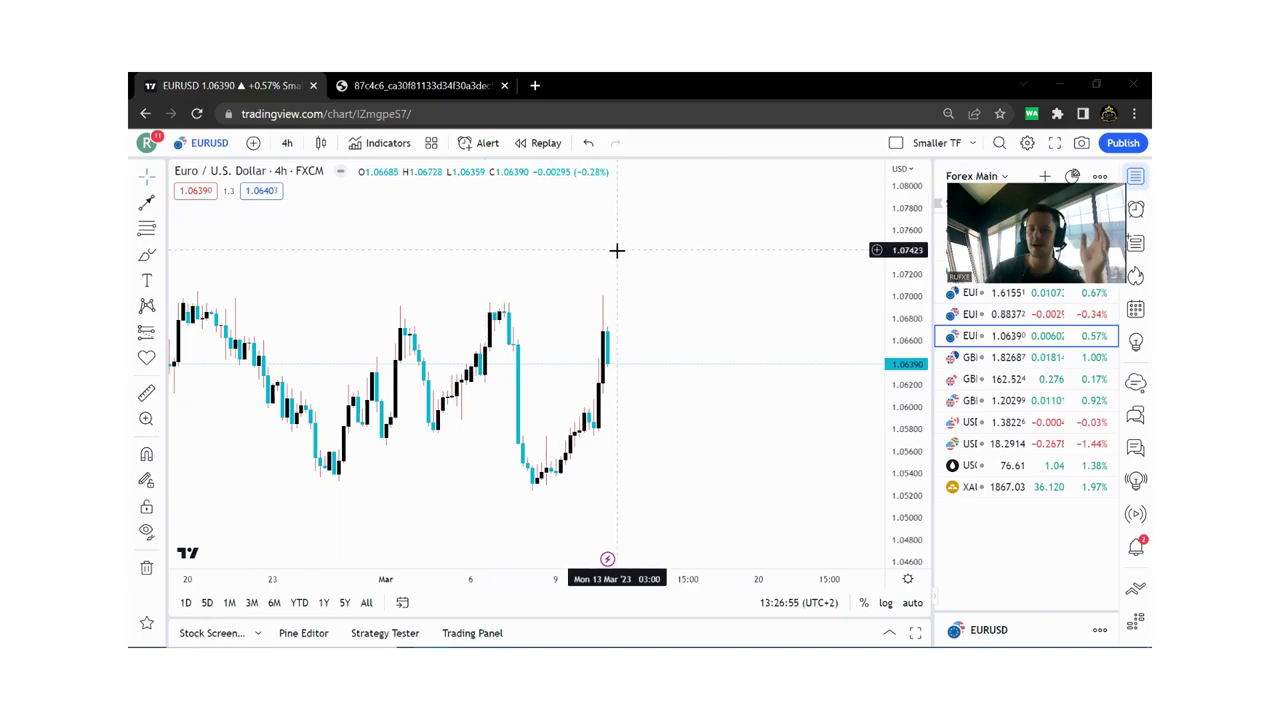
Step: Place a short position at the latest candles with entry at 1.06912, stop at 1.07226 and target at 1.05286
scroll(800, 331, "down", 3)
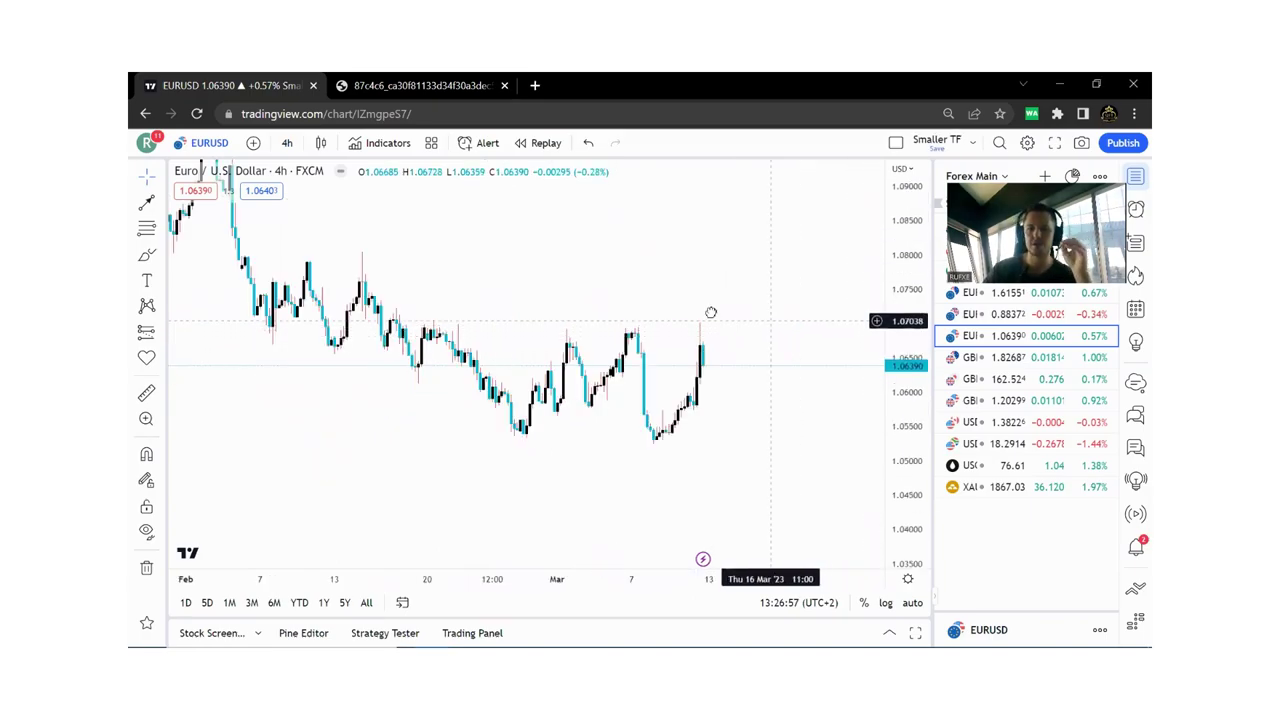
left_click_drag(710, 313, 702, 310)
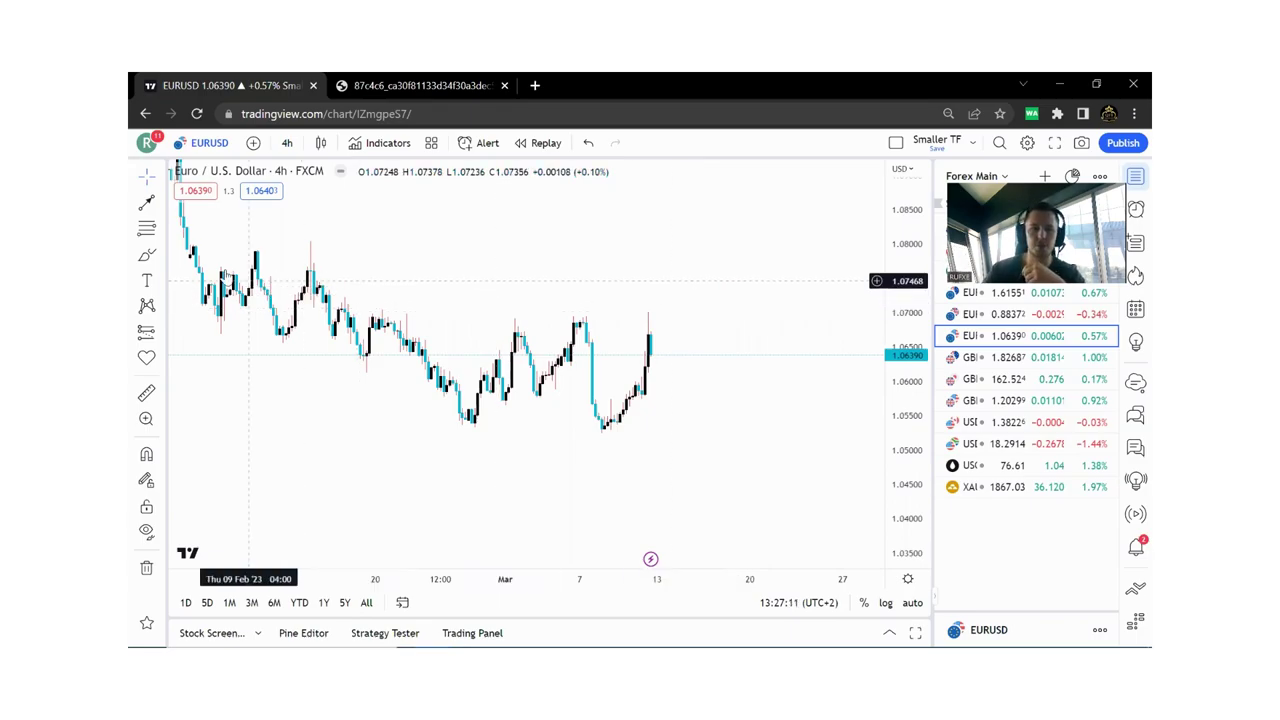
left_click_drag(736, 308, 705, 300)
left_click(161, 333)
left_click(198, 363)
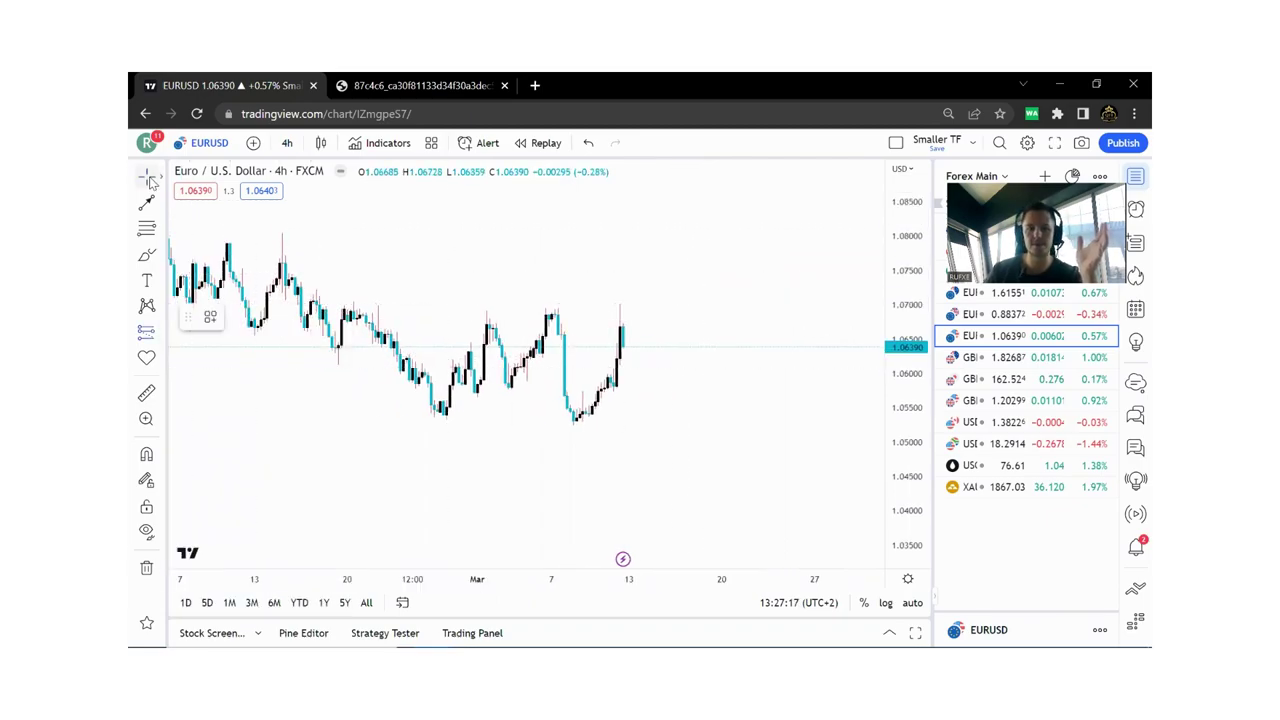
left_click(162, 336)
left_click(198, 363)
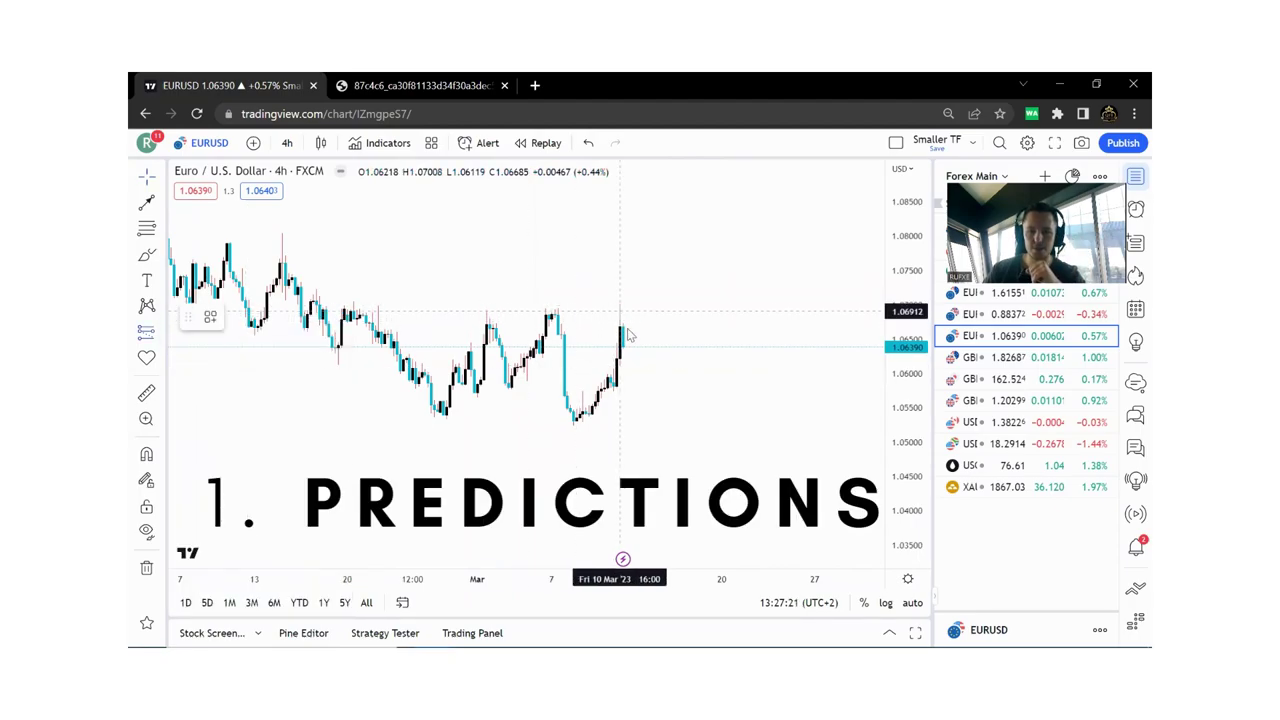
left_click(628, 336)
left_click_drag(616, 271, 594, 297)
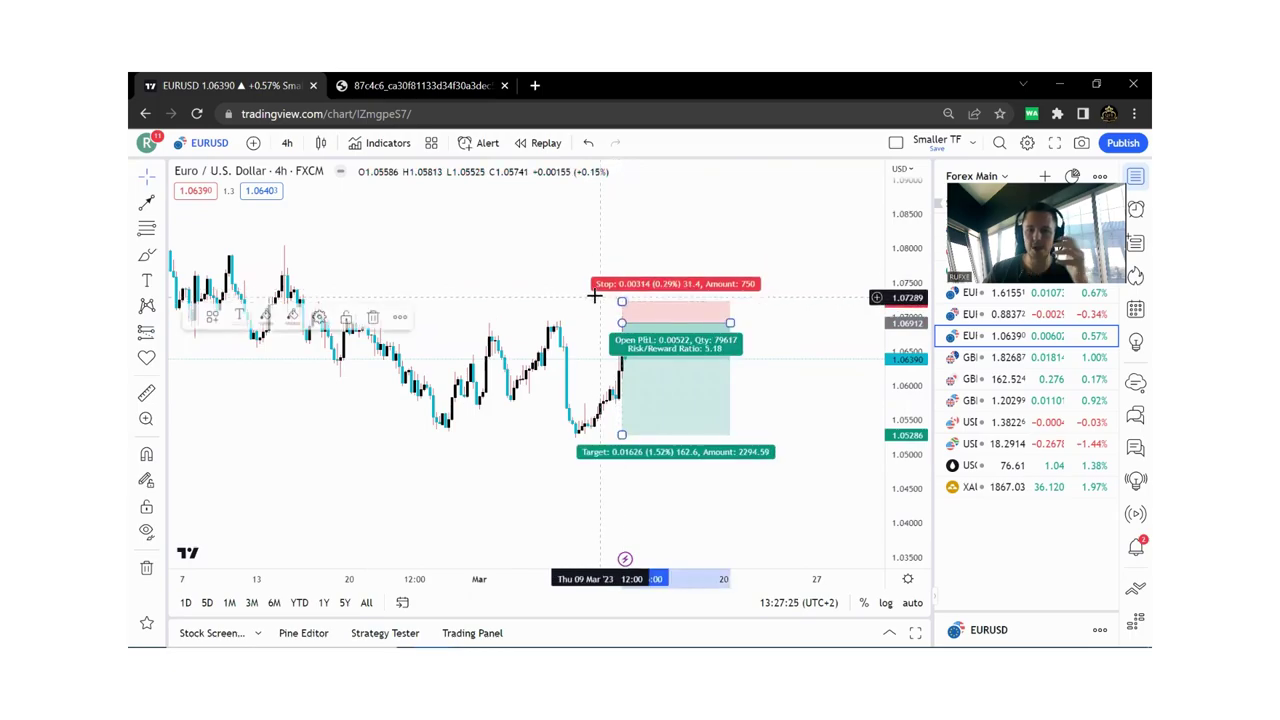
Step: Draw a horizontal line across the chart at 1.06912, level with the short position's entry
left_click(160, 202)
left_click(222, 374)
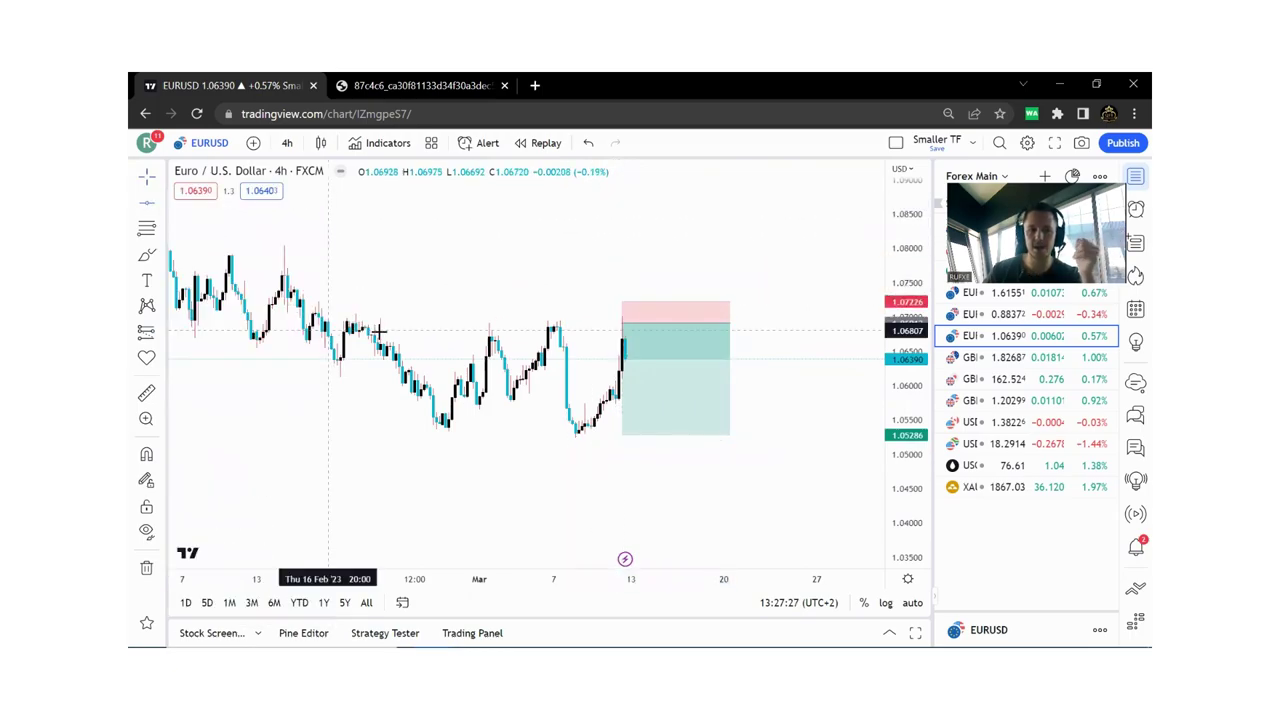
left_click(470, 322)
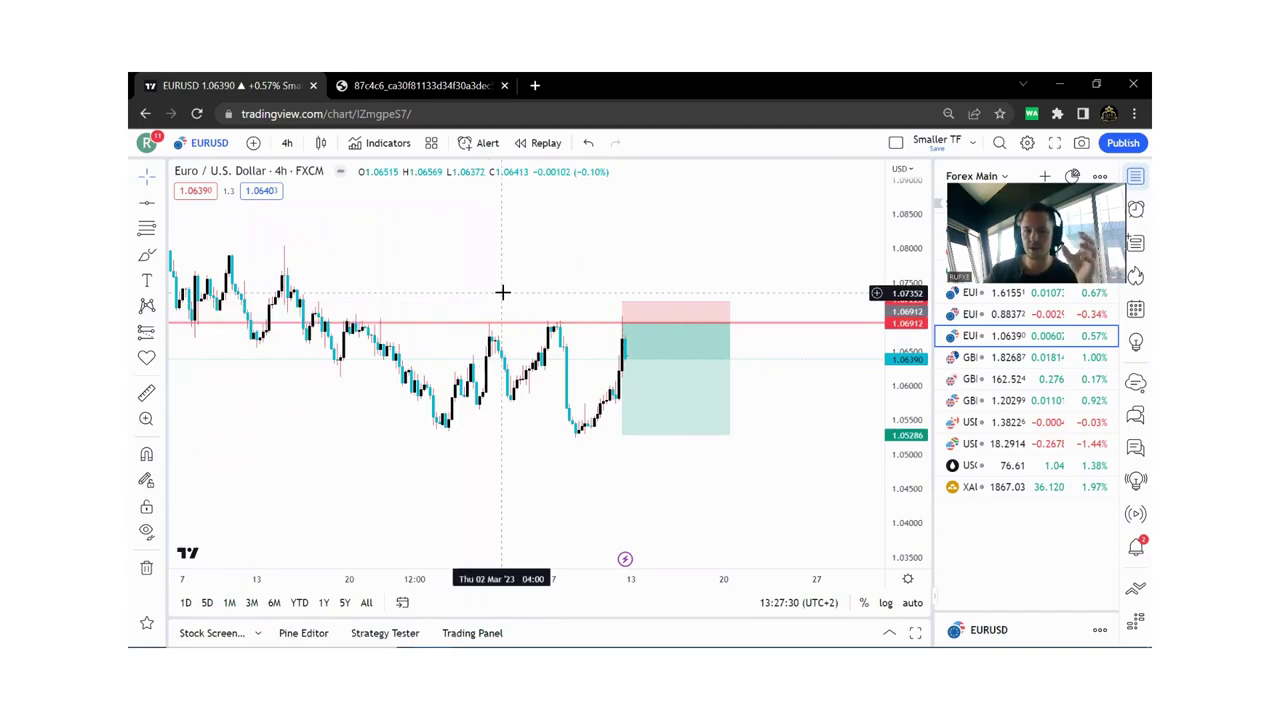
scroll(774, 408, "up", 1)
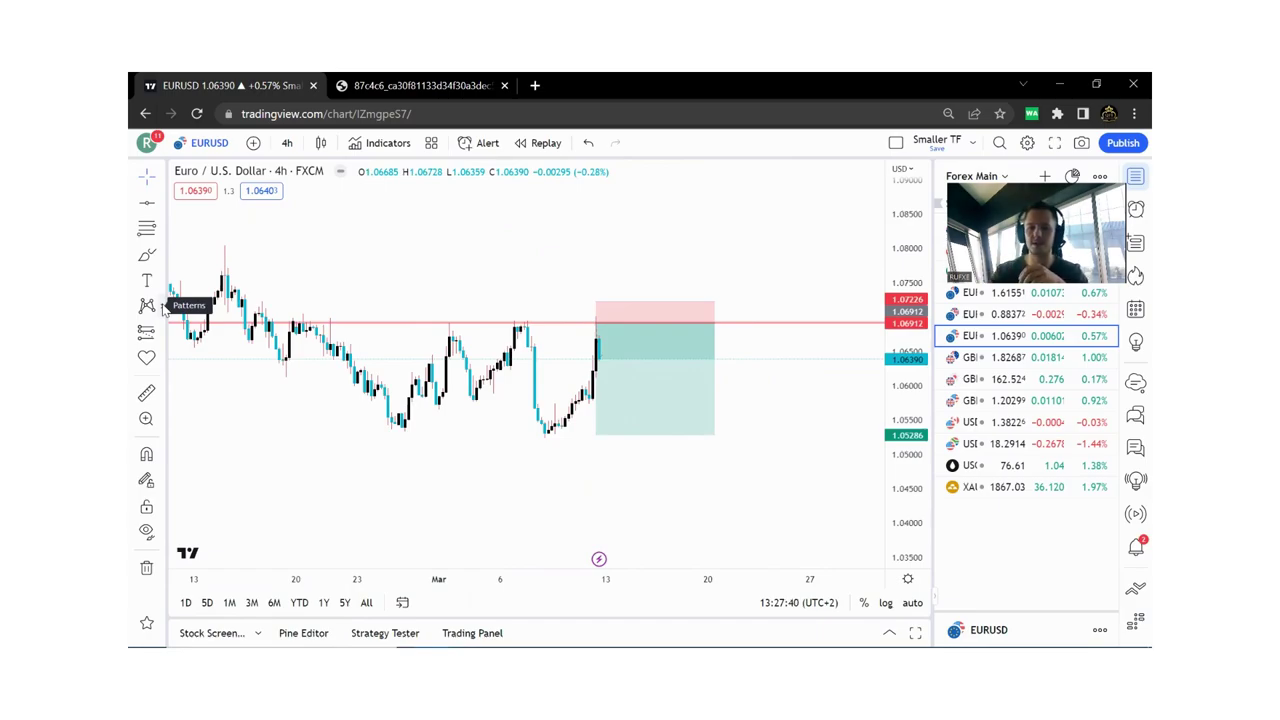
Step: Draw a projected price path from the latest candle up to about 1.0754 and down to about 1.0524
left_click(164, 257)
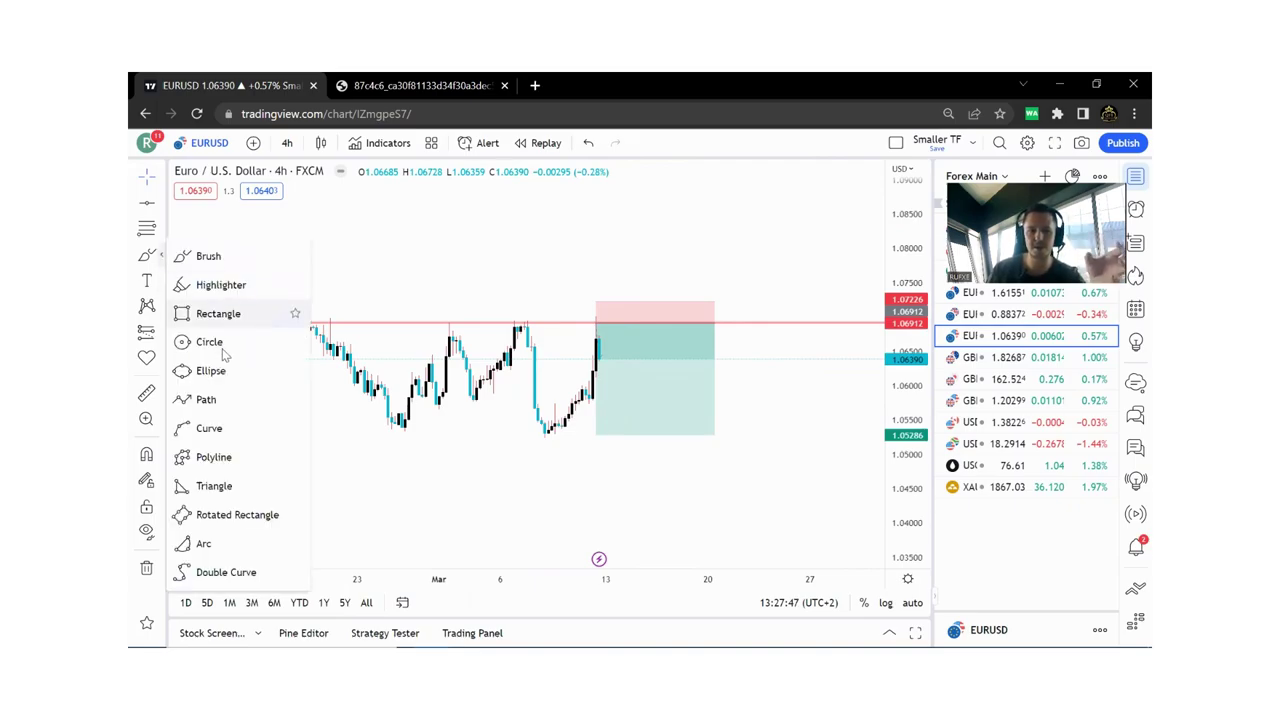
left_click(206, 399)
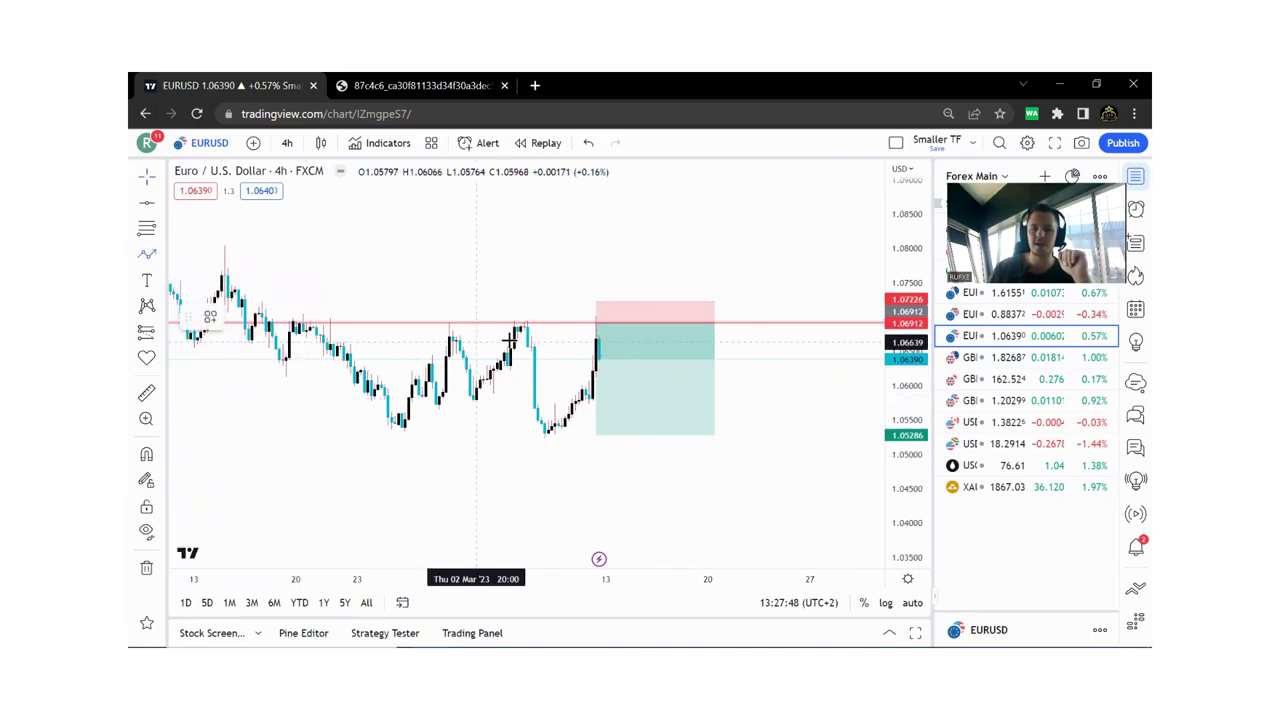
left_click(598, 330)
left_click(618, 281)
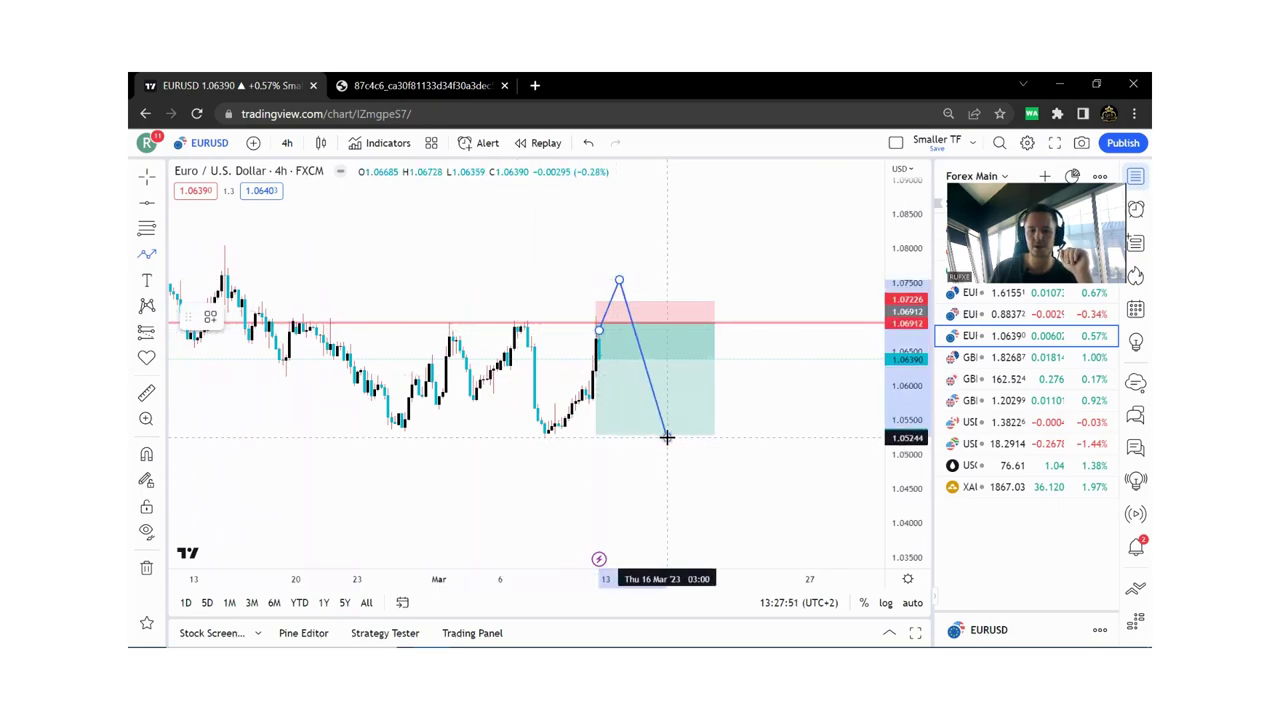
double_click(666, 436)
scroll(766, 396, "down", 2)
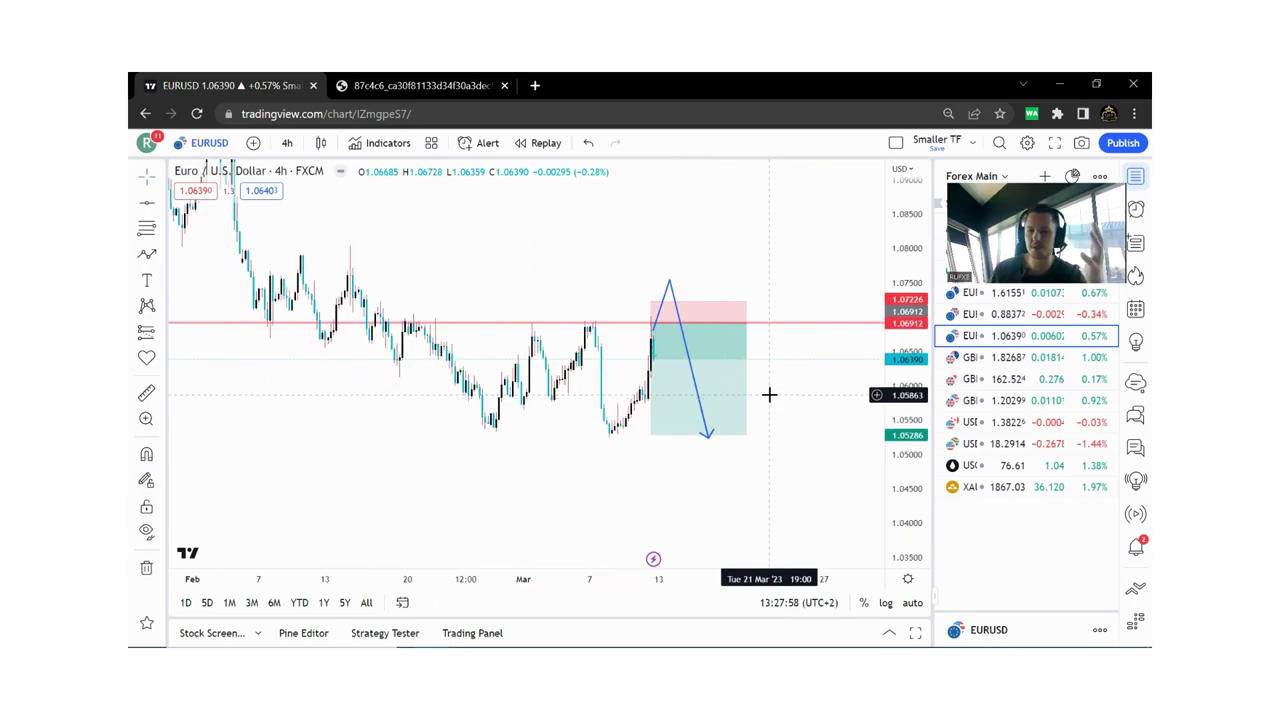
Step: Raise the horizontal line to 1.07048 and draw a Fibonacci retracement from the mid-February high at 1.08065 to 1.05181
left_click_drag(782, 333, 783, 313)
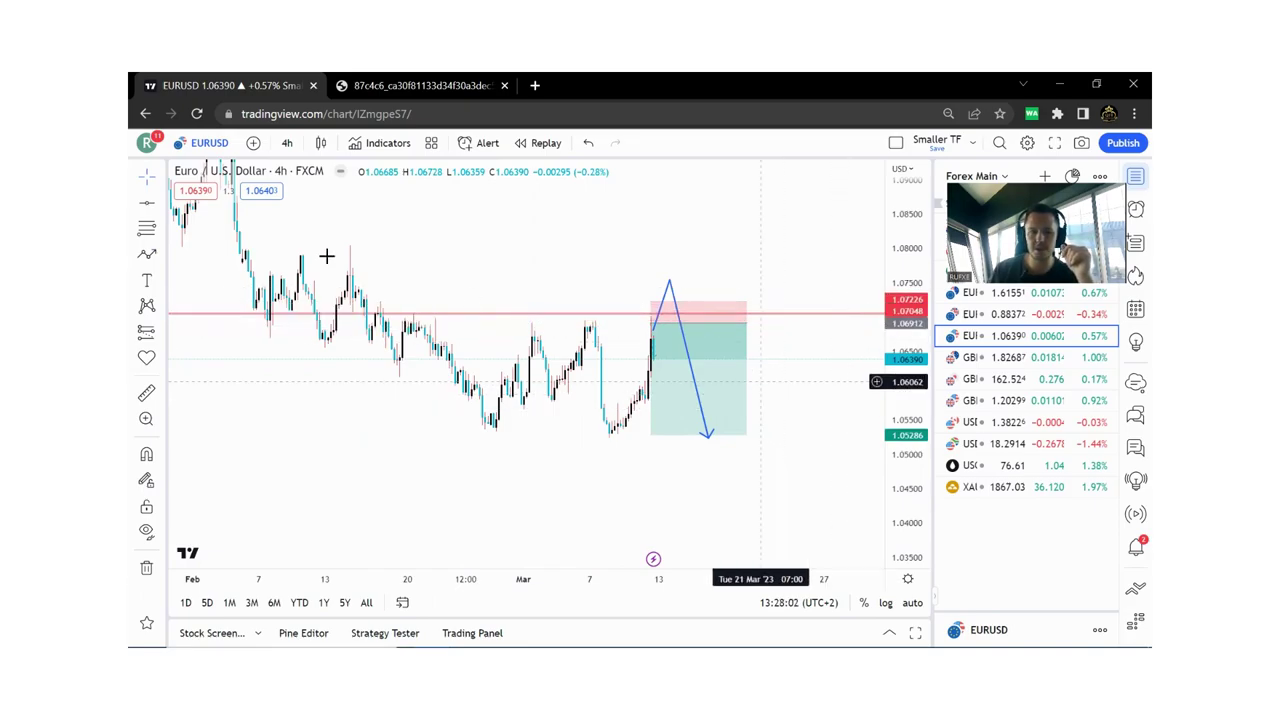
left_click(146, 228)
left_click(325, 244)
left_click(707, 441)
Step: Lower the peak of the projected price path to about the 0.786 Fibonacci level
left_click(671, 285)
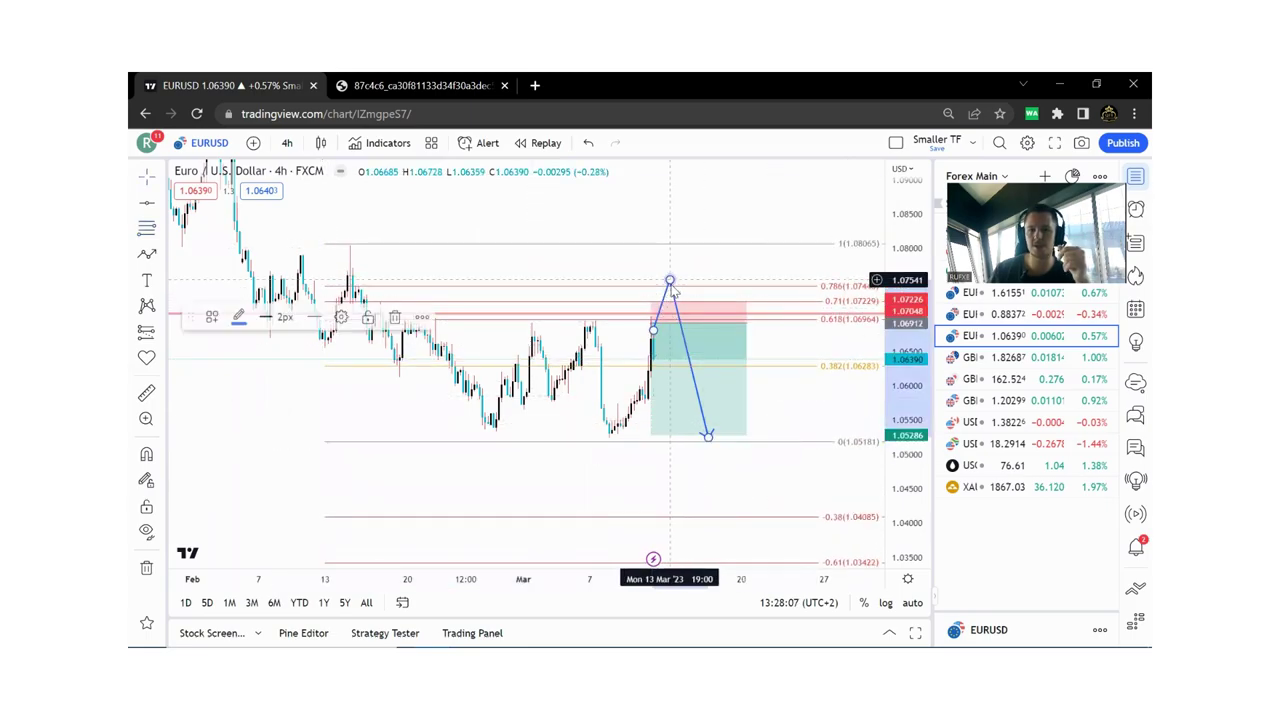
left_click_drag(671, 283, 675, 290)
left_click(750, 277)
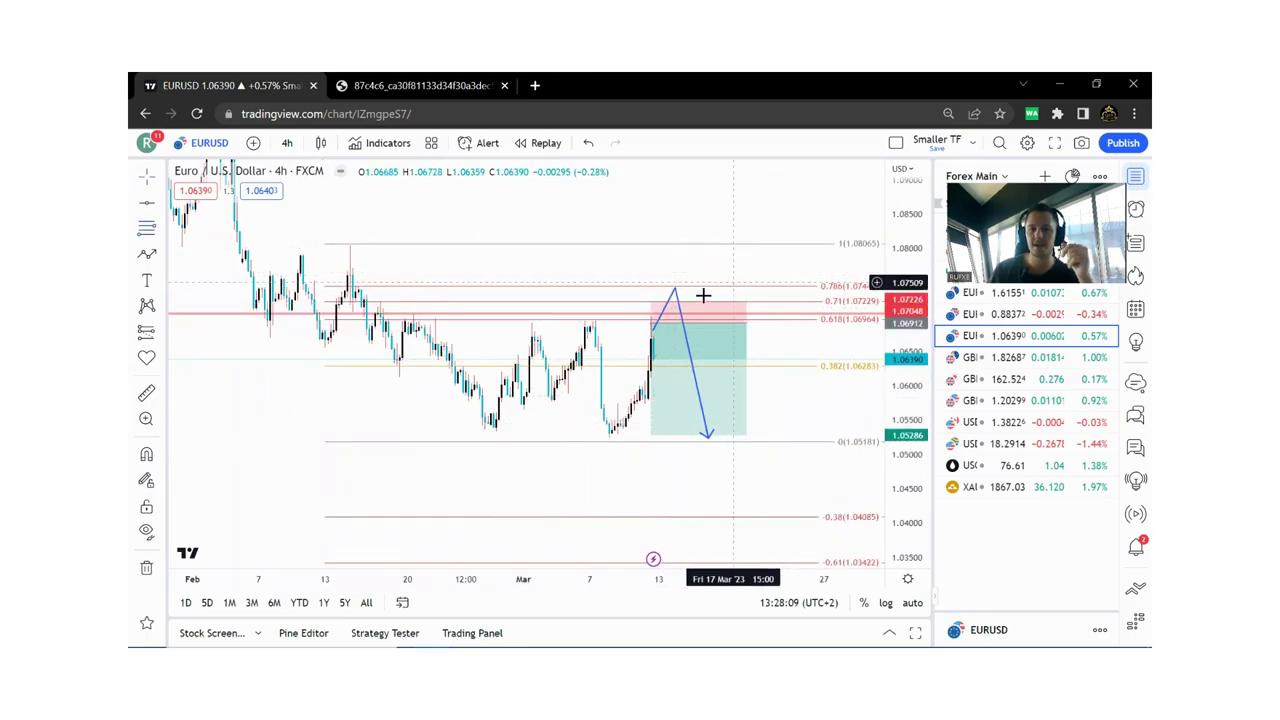
Step: Move the short position's entry to 1.06975, widen its stop to 1.07625 and set its target to 1.05171
left_click_drag(708, 353, 699, 341)
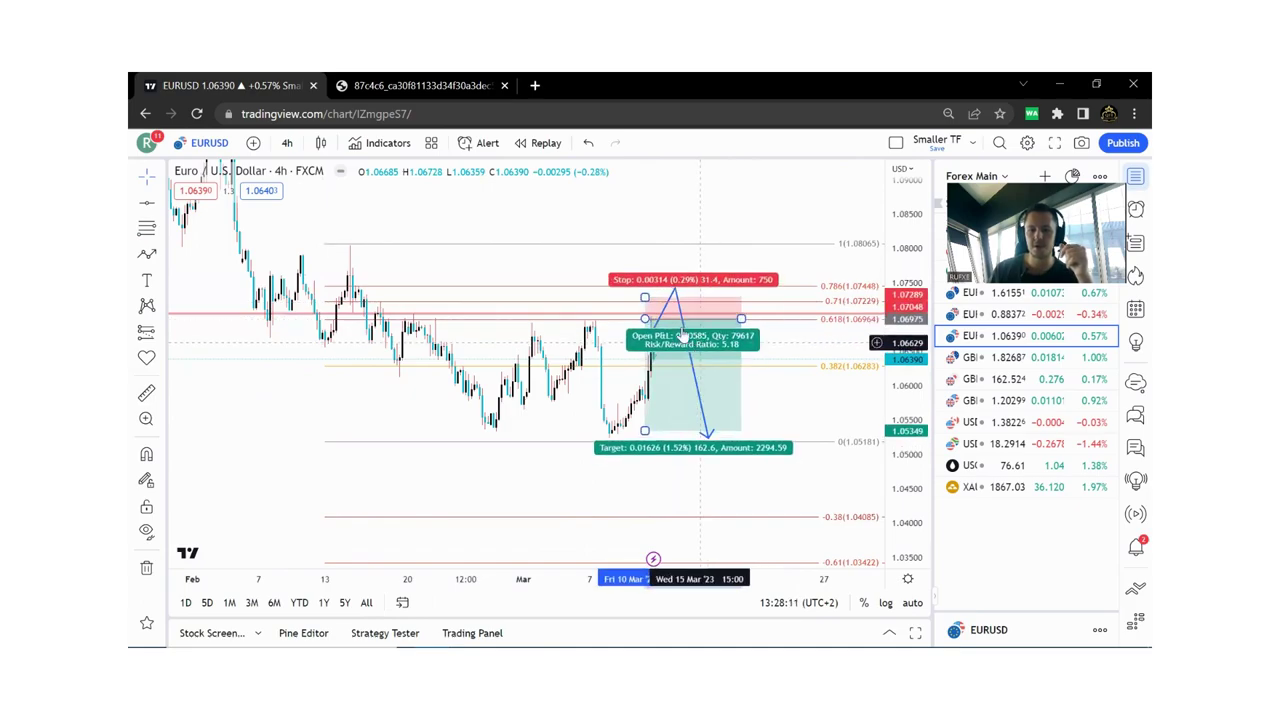
left_click_drag(644, 297, 651, 274)
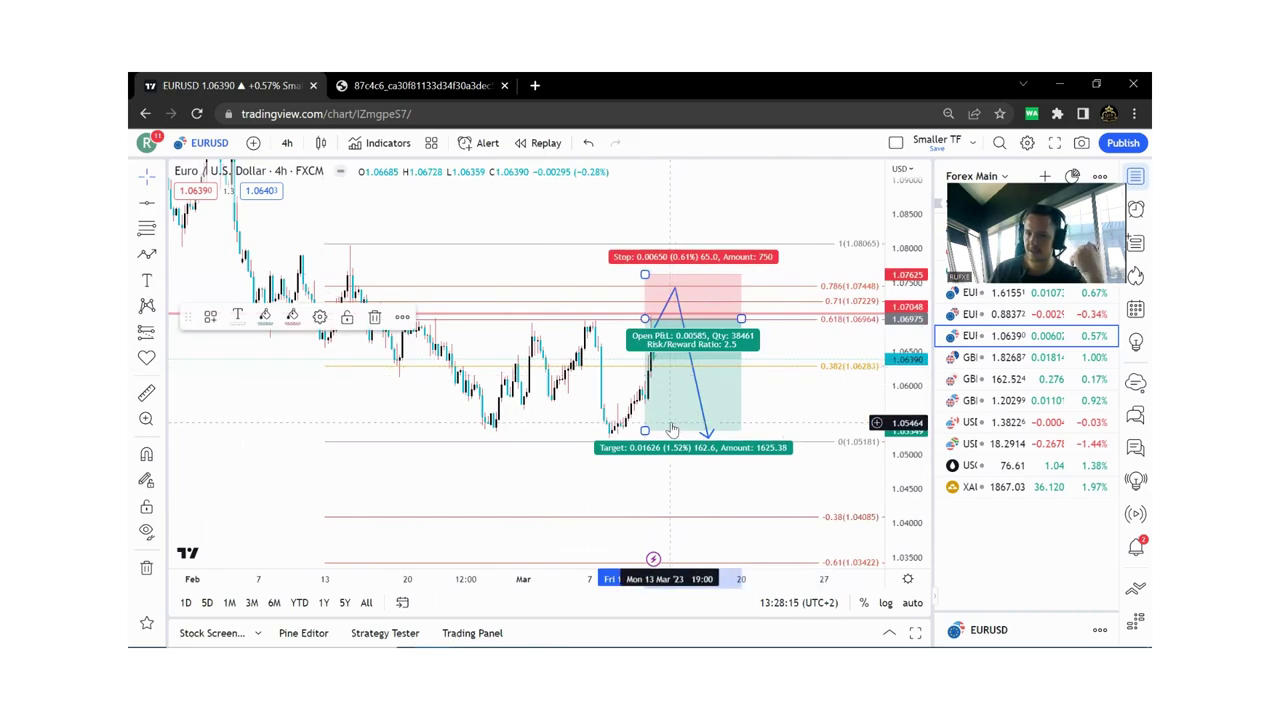
left_click_drag(645, 431, 645, 440)
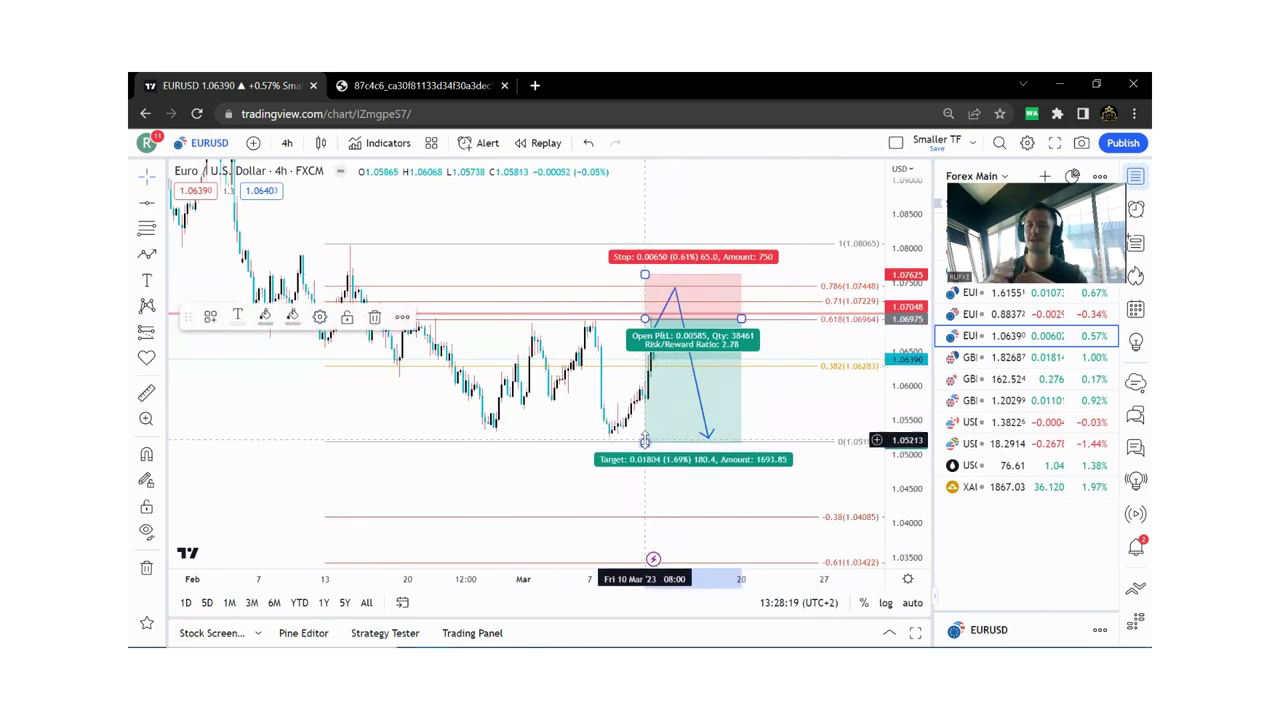
left_click(772, 383)
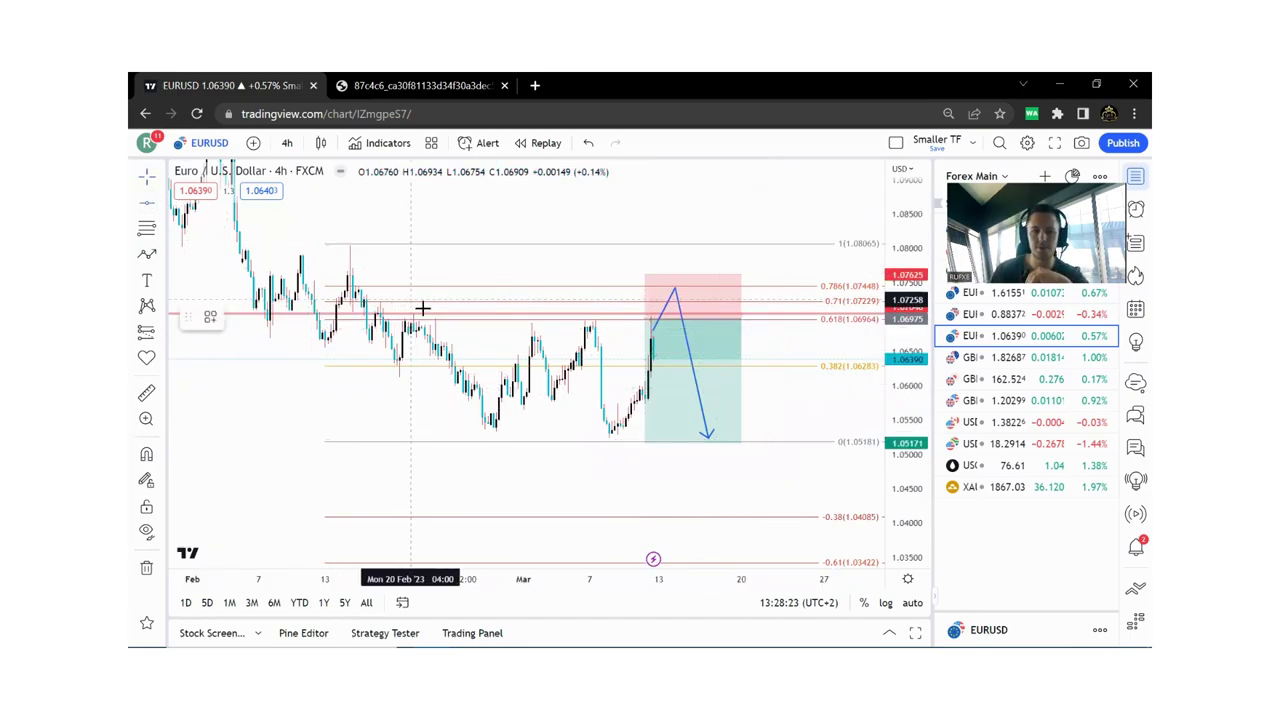
Step: Add two more horizontal lines at 1.07184 and 1.07447, near the 0.71 and 0.786 Fibonacci levels
left_click(464, 304)
left_click(537, 245)
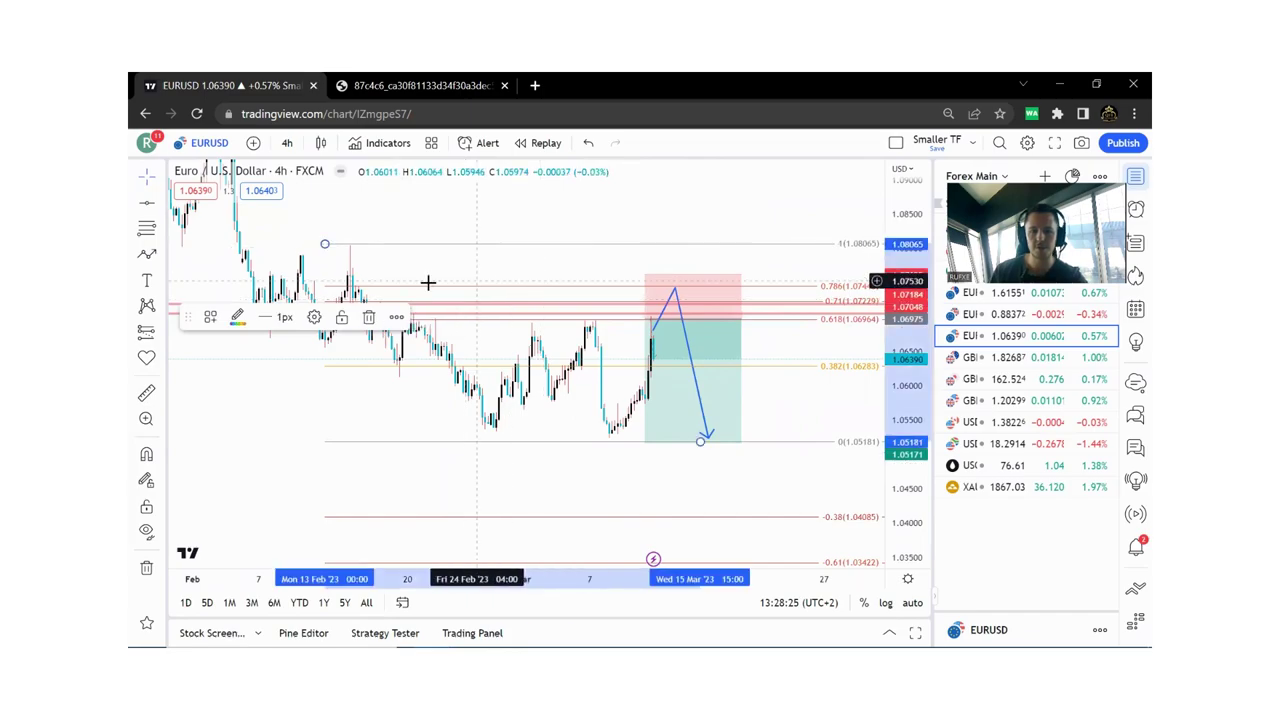
left_click(497, 263)
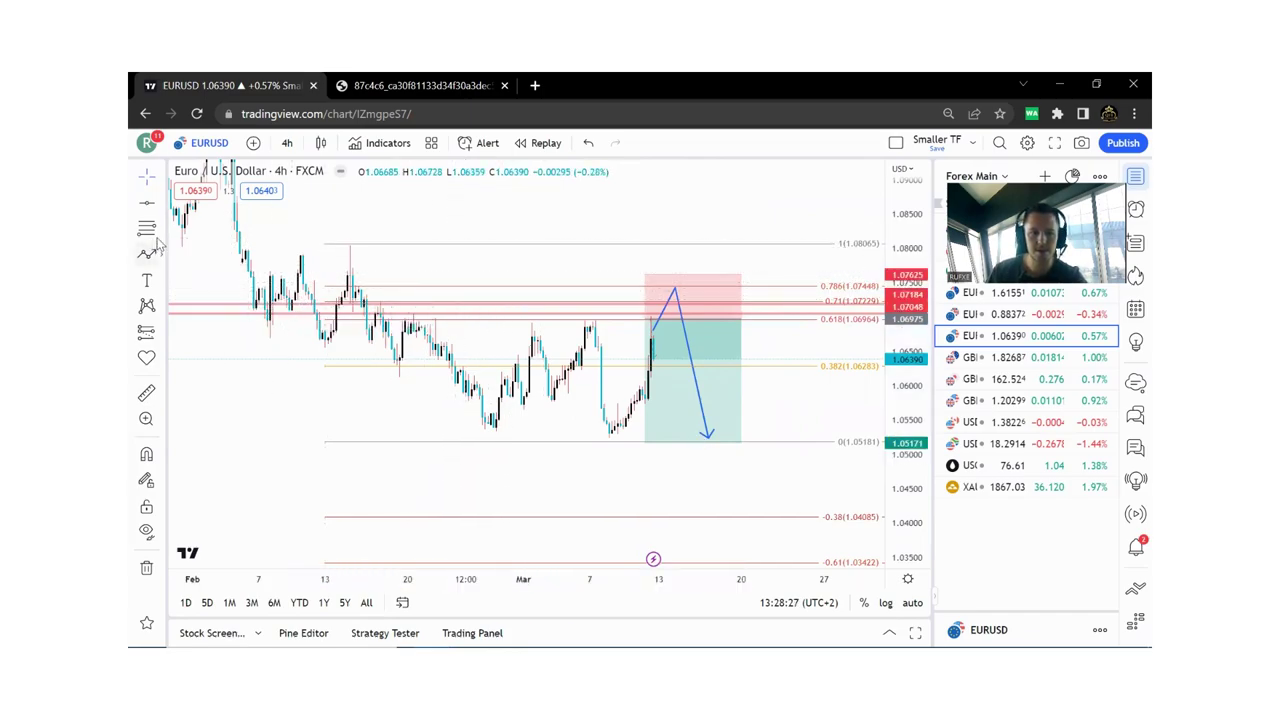
left_click(146, 205)
left_click(432, 300)
left_click_drag(437, 300, 443, 286)
left_click(521, 277)
Step: Raise the short position's entry to 1.07468, near the peak of the projected price path
mouse_move(647, 322)
left_click_drag(645, 320, 633, 319)
left_click_drag(783, 379, 679, 402)
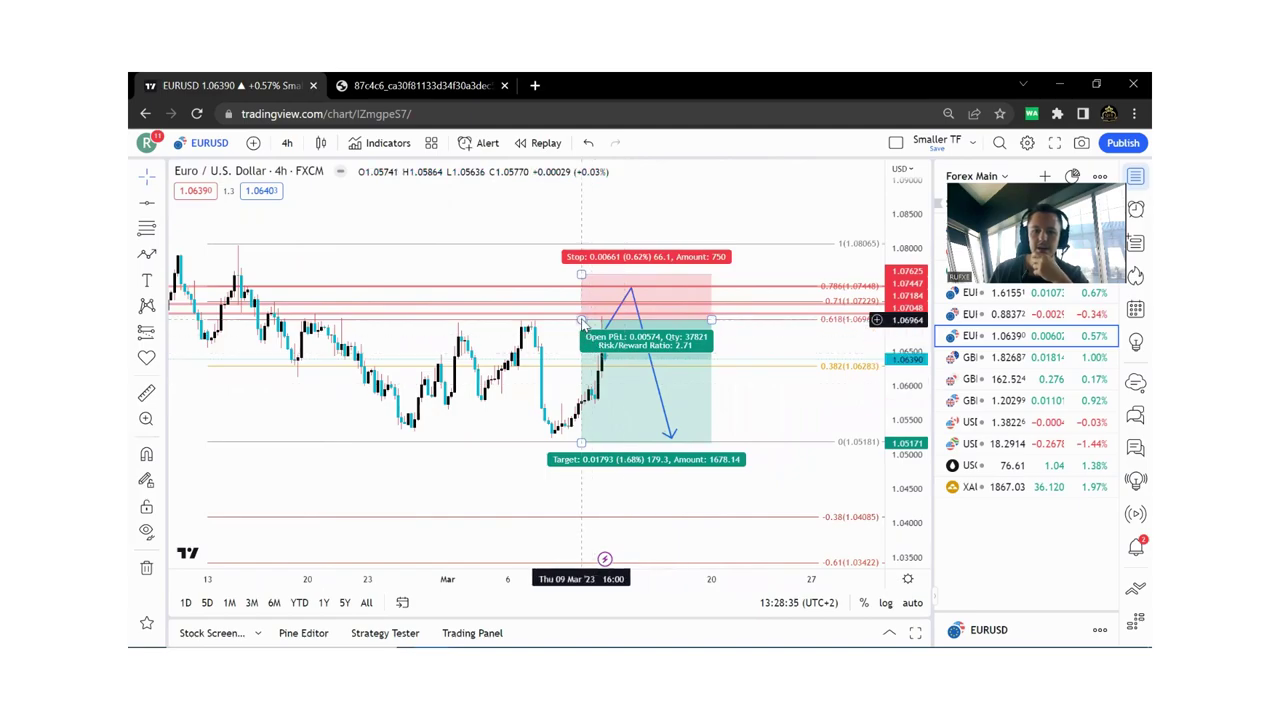
mouse_move(581, 320)
left_mouse_down()
mouse_move(592, 285)
mouse_move(622, 288)
mouse_move(609, 302)
mouse_move(631, 288)
left_mouse_up()
left_click(778, 380)
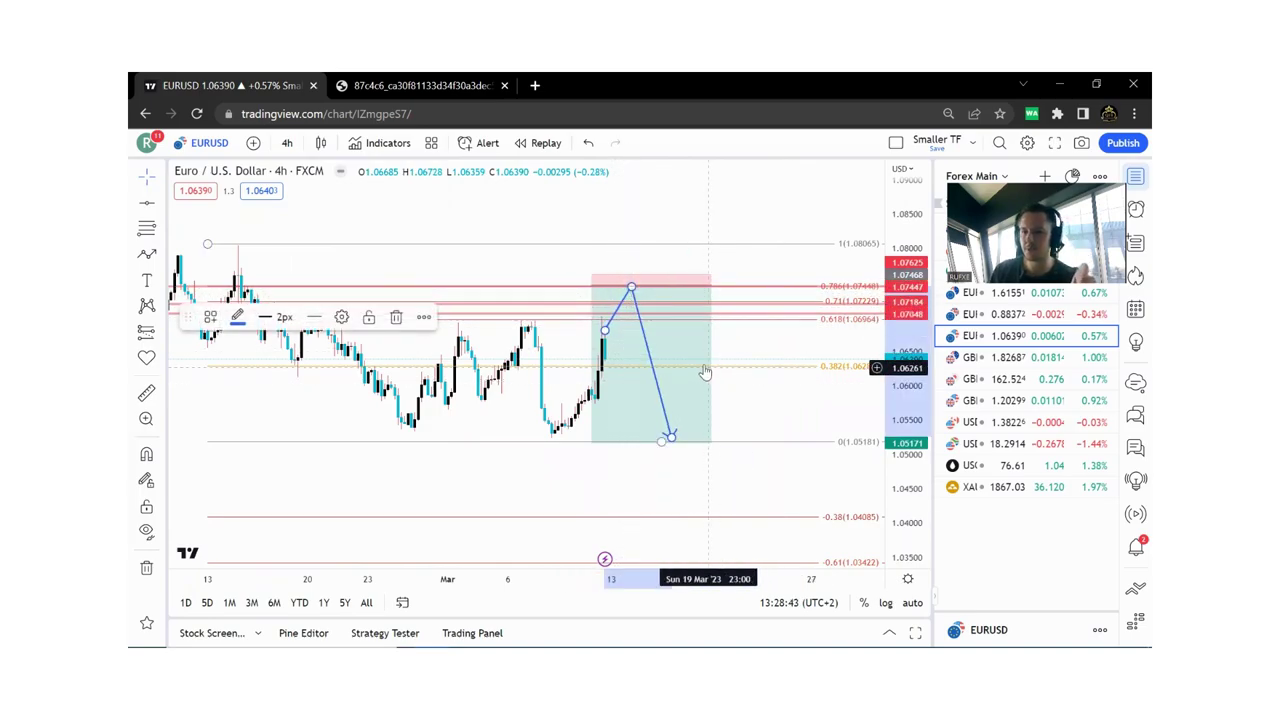
Step: Delete the Fibonacci retracement from the chart
left_click_drag(754, 341, 773, 342)
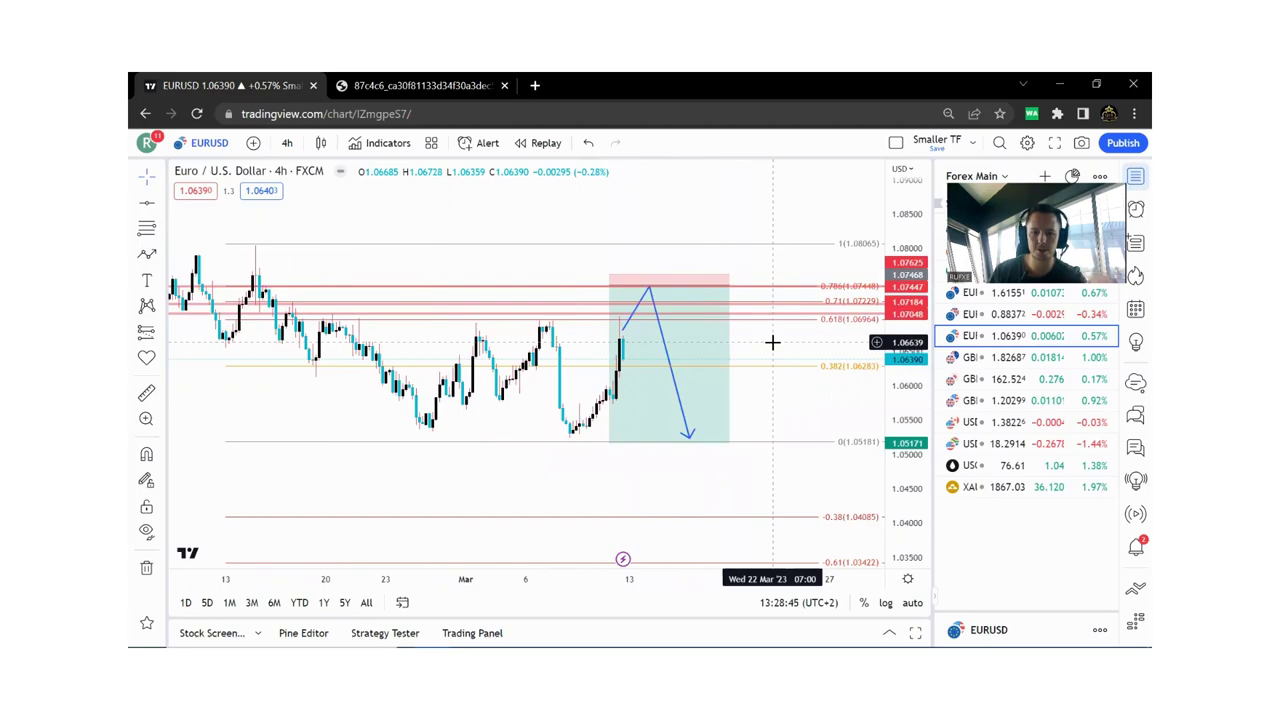
left_click(833, 325)
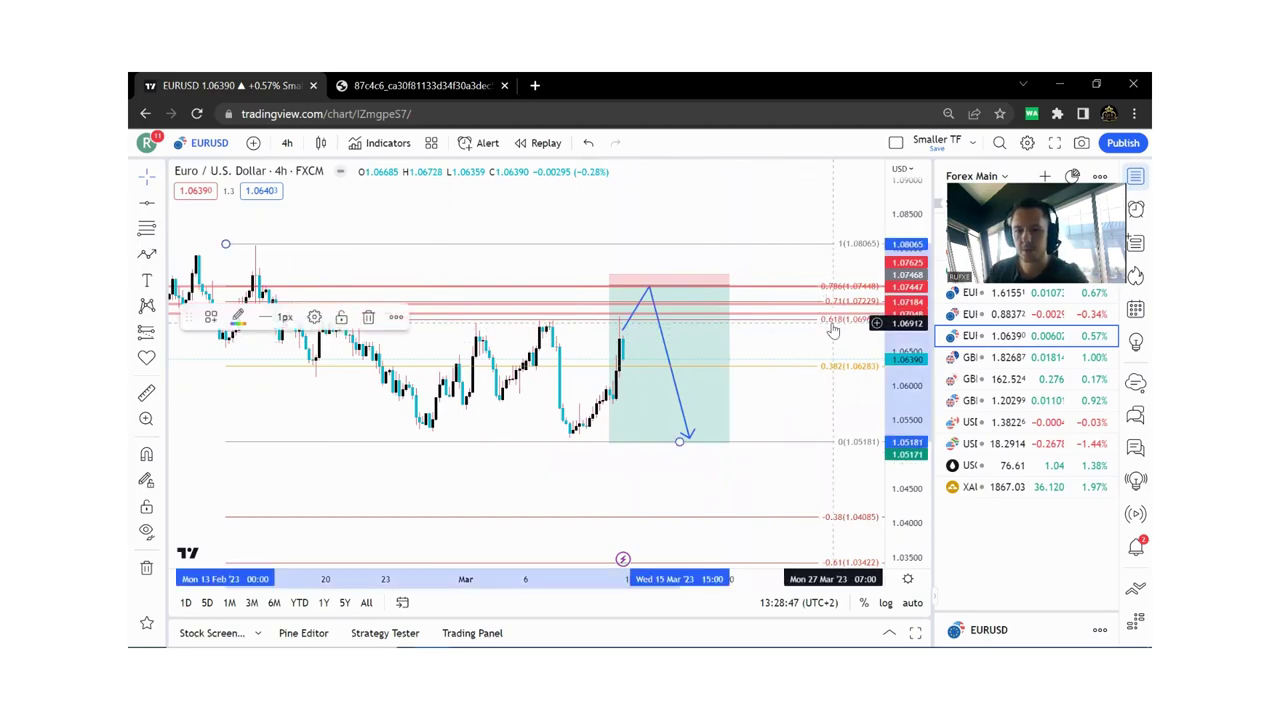
key("Delete")
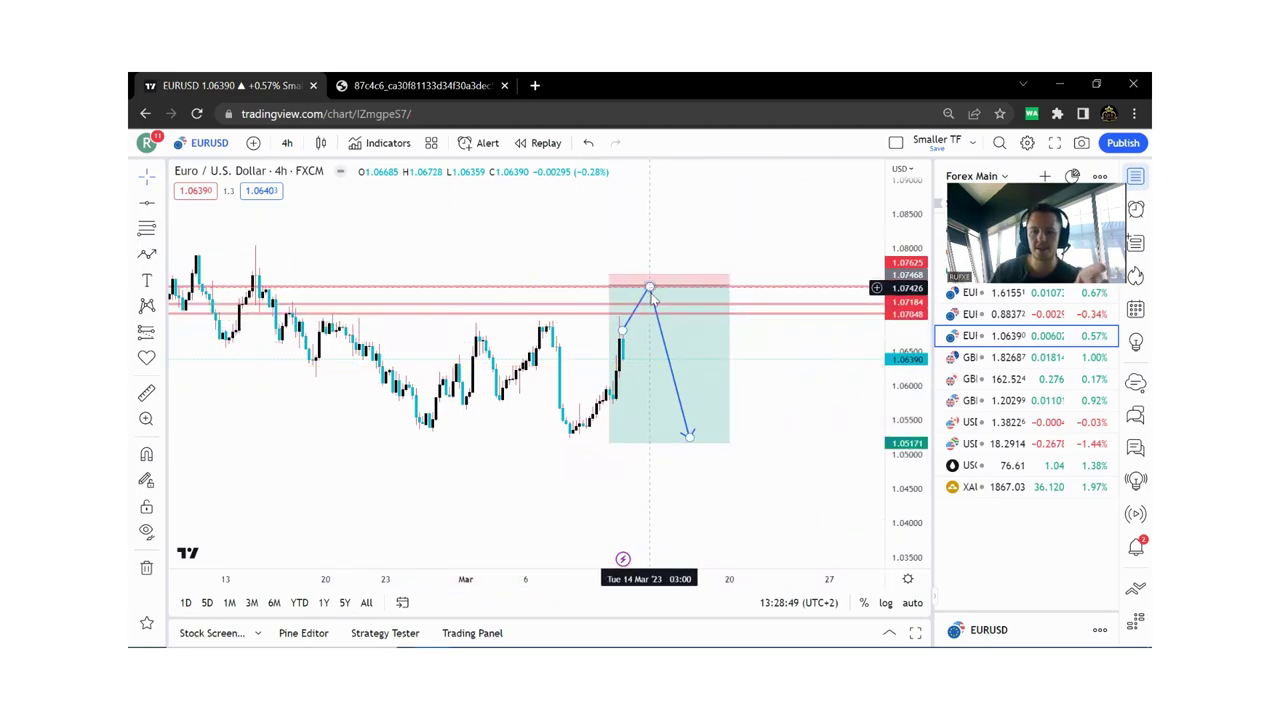
Step: Raise the short position's target to 1.06933, just below the lowest horizontal line
left_click_drag(607, 440, 628, 323)
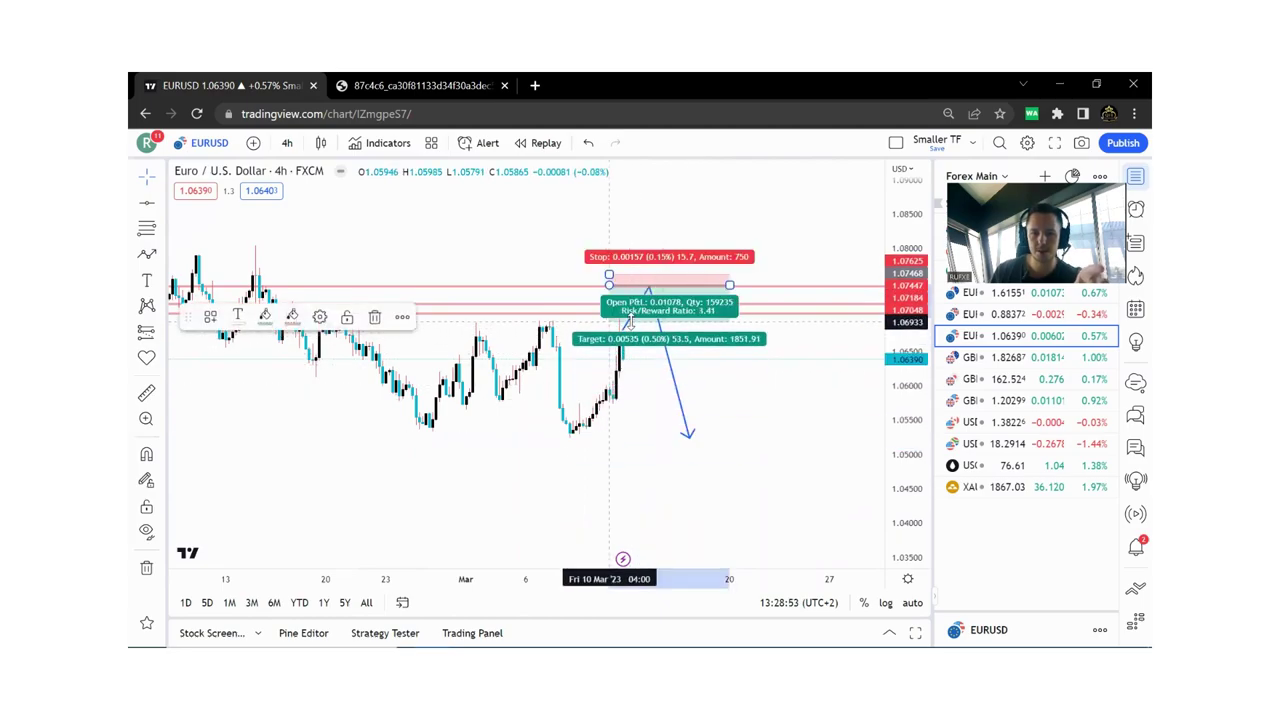
left_click_drag(737, 386, 745, 404)
scroll(785, 420, "up", 2)
left_click_drag(900, 437, 900, 354)
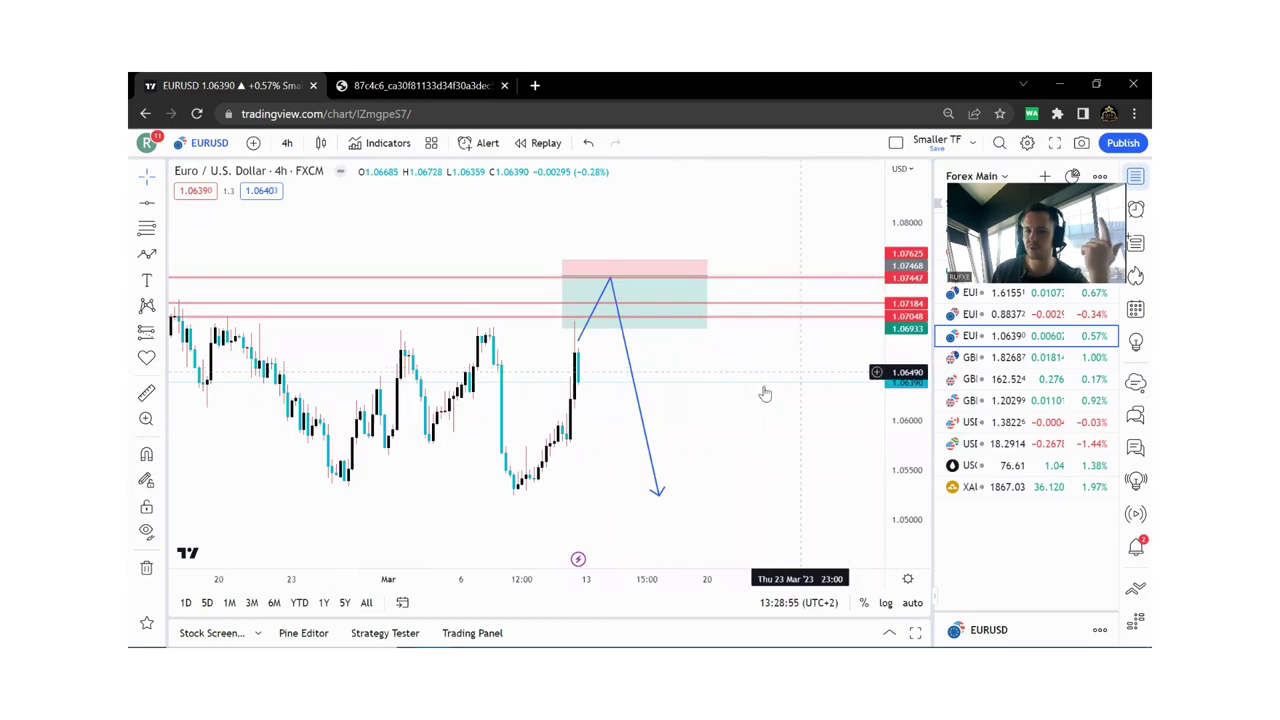
left_click_drag(764, 393, 798, 392)
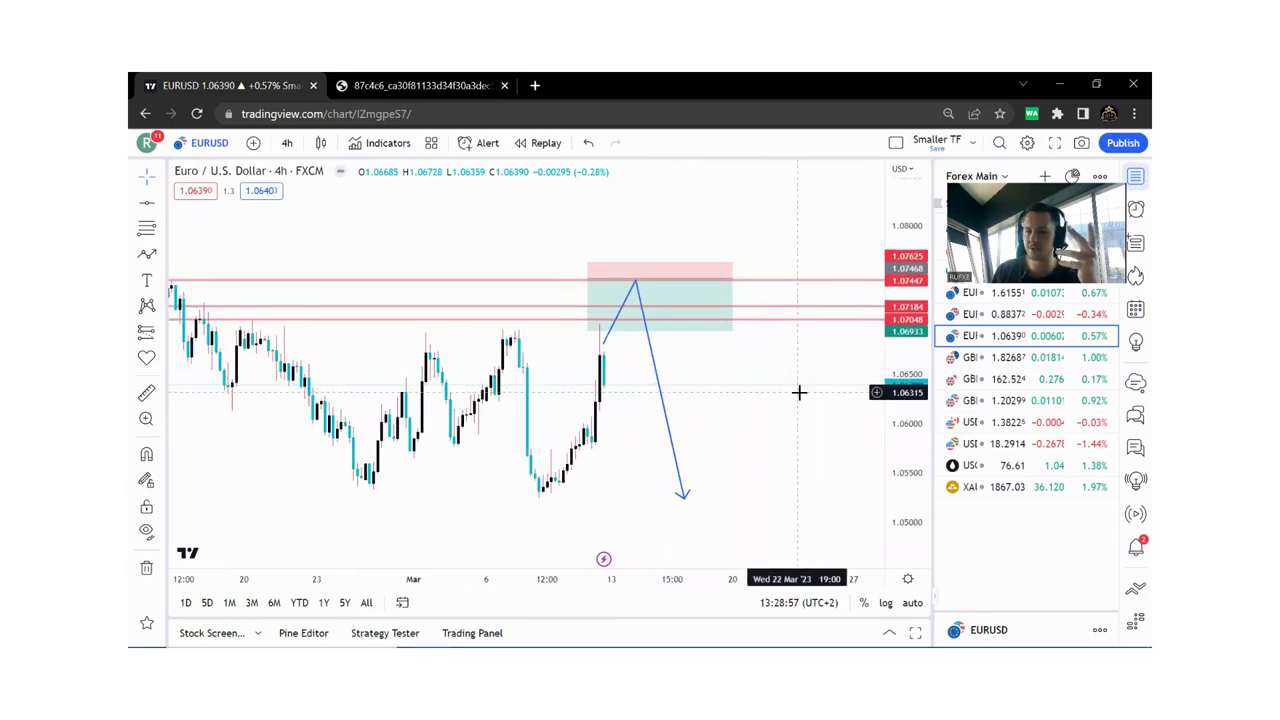
left_click_drag(749, 366, 849, 410)
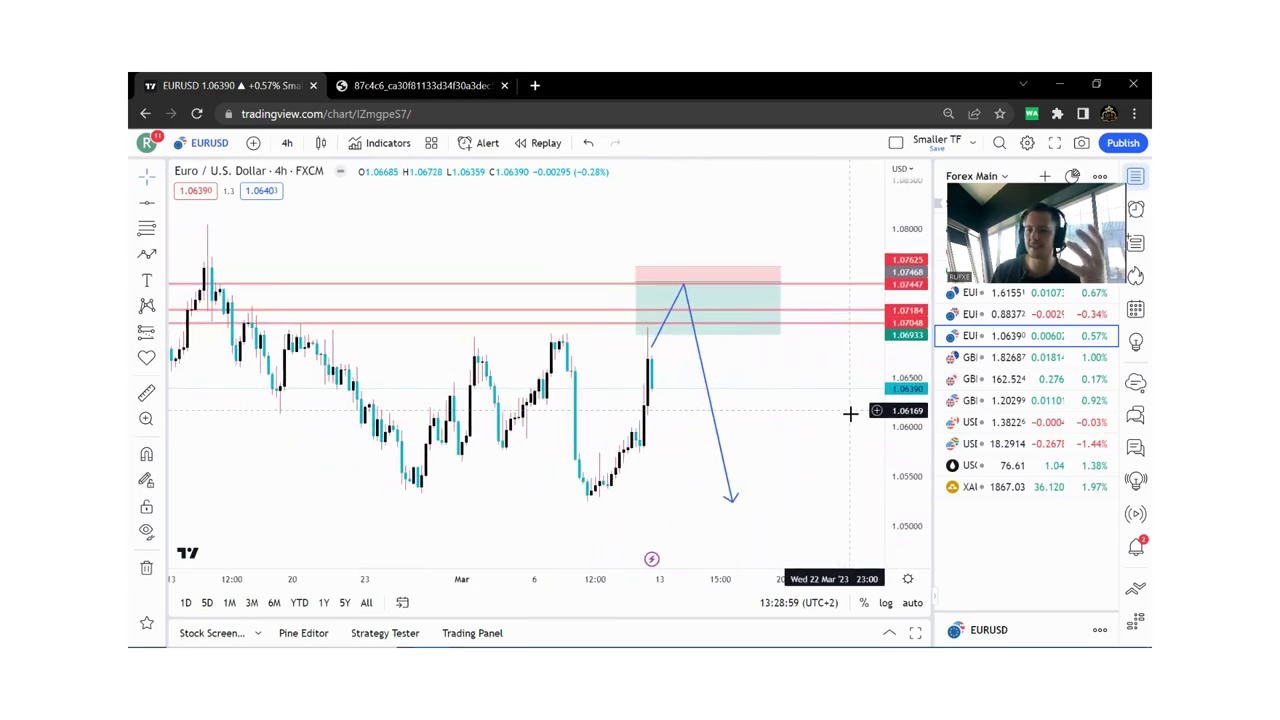
Step: Set the short position's target to 1.06994, near the latest candle's high
scroll(864, 380, "up", 3)
left_click(595, 330)
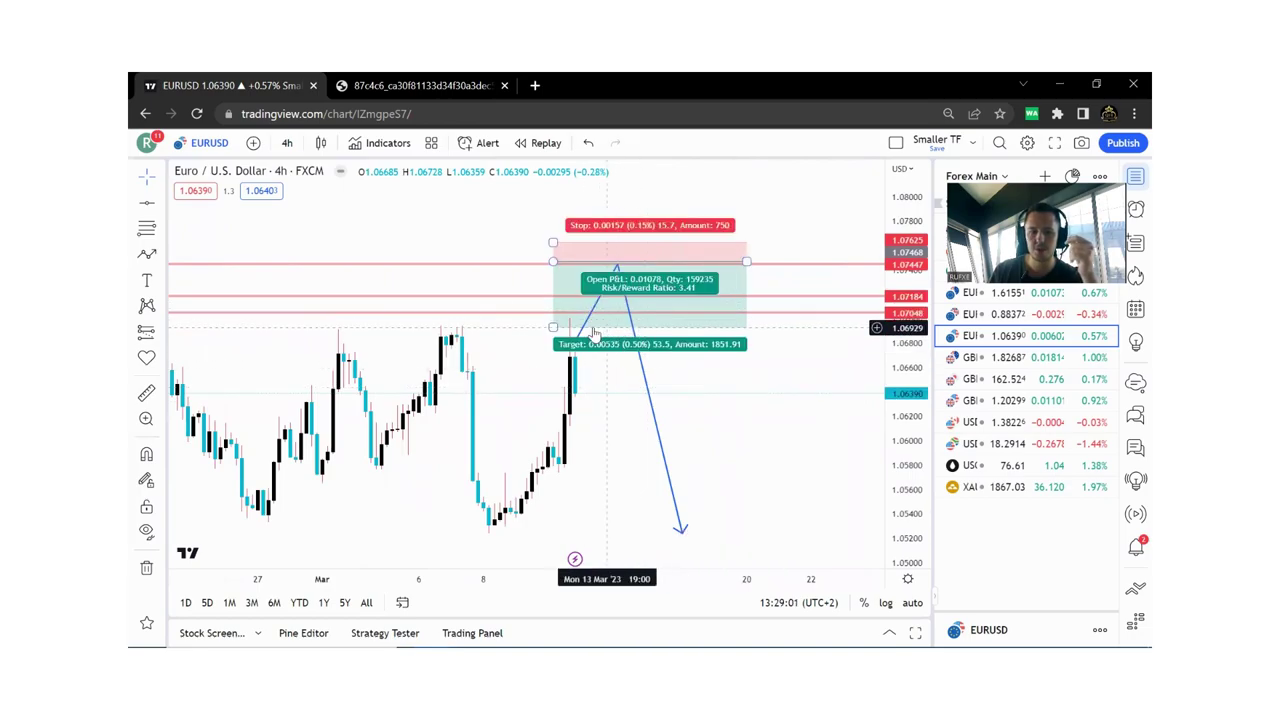
left_click_drag(553, 327, 553, 318)
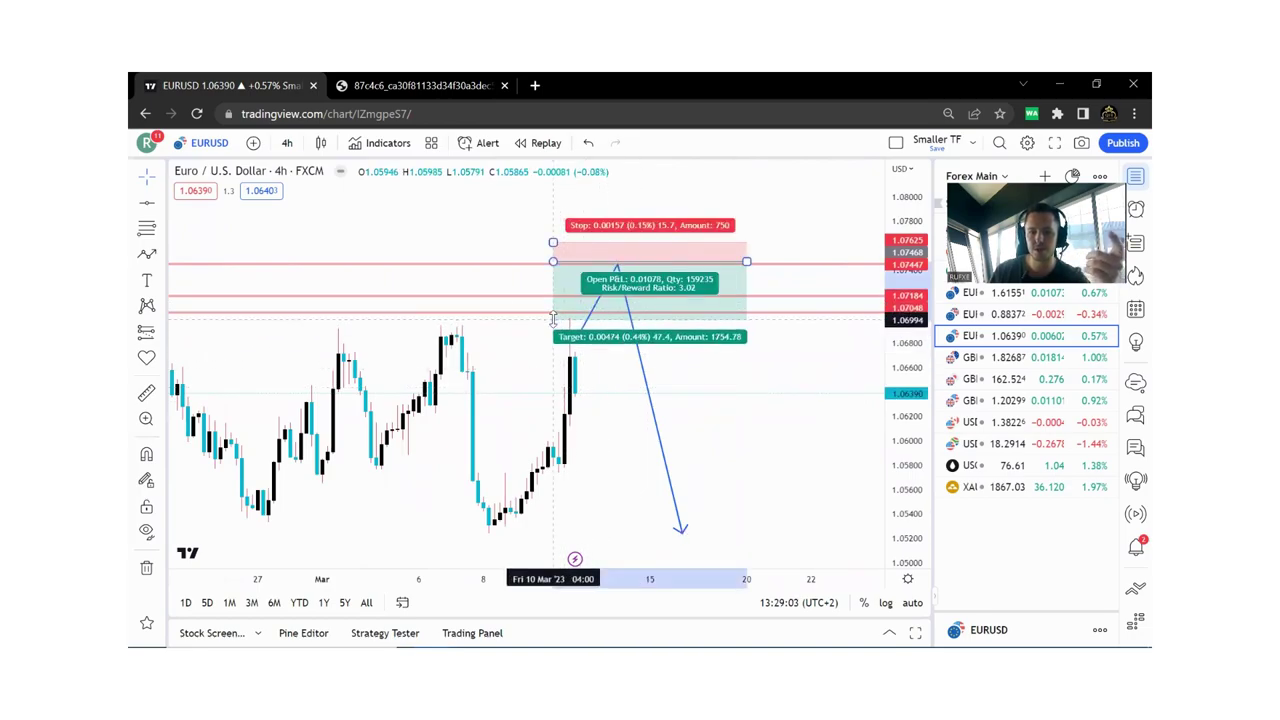
left_click(766, 386)
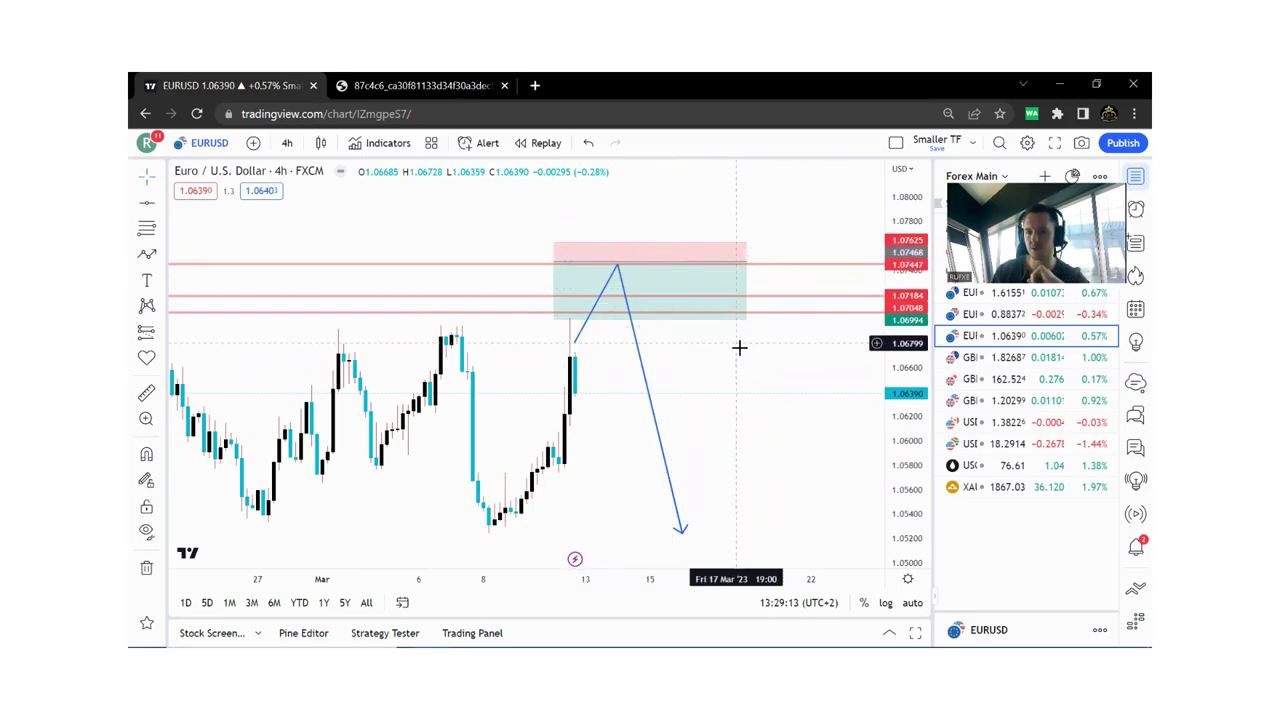
Step: Lower the short position's target to 1.05264, at the end of the projected price path
left_click_drag(780, 349, 756, 301)
left_click_drag(531, 274, 537, 489)
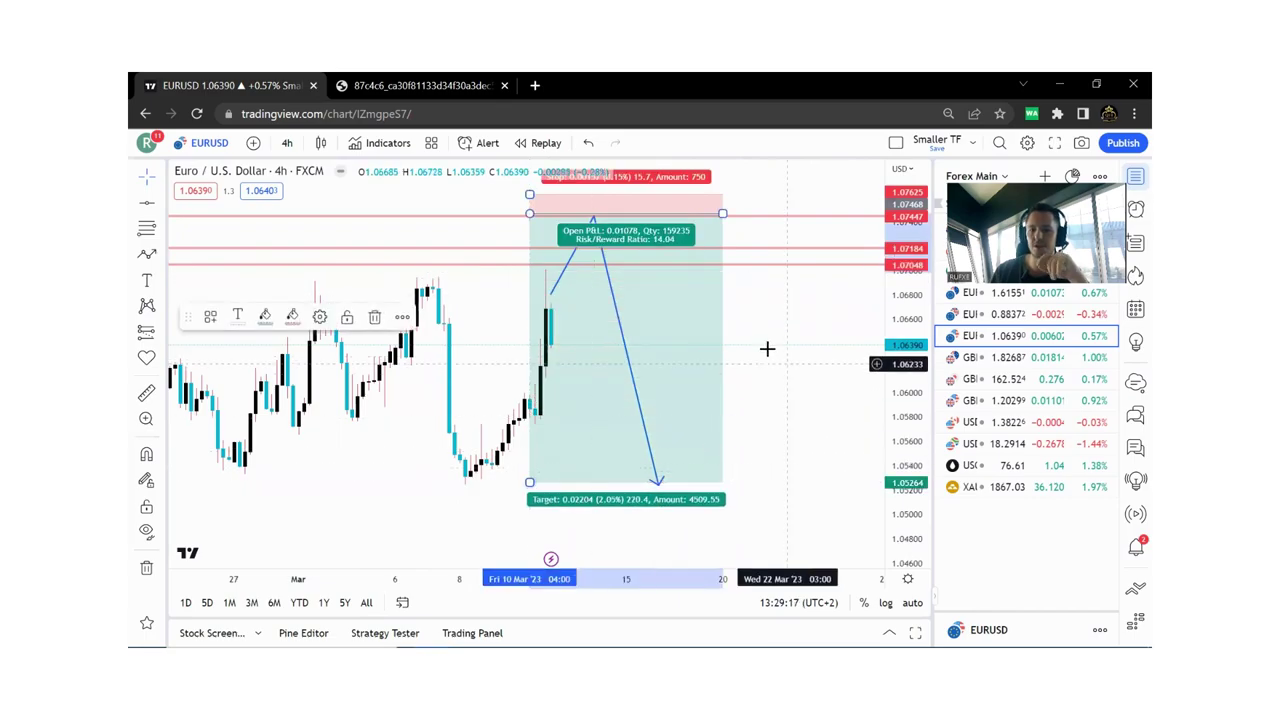
left_click_drag(890, 355, 890, 396)
scroll(866, 397, "down", 3)
left_click_drag(809, 360, 782, 368)
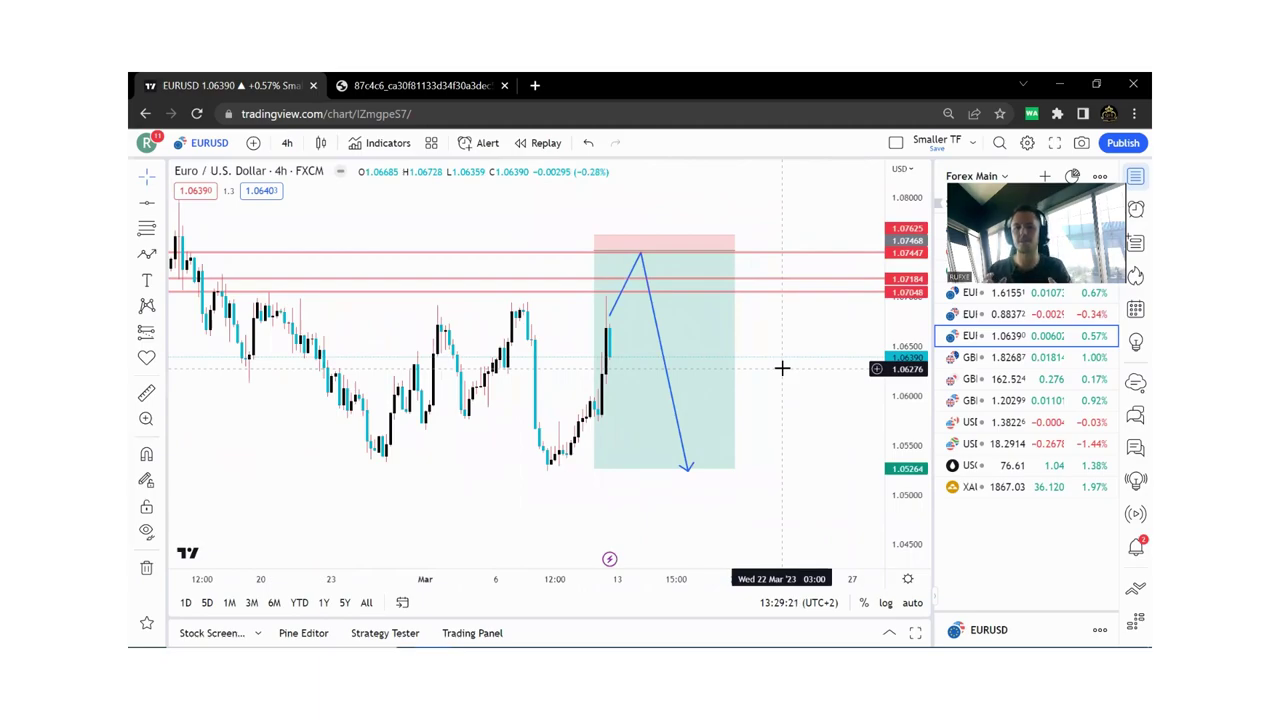
Step: Remove all drawings from the EURUSD chart and open AUDCAD from the Forex Other watchlist
right_click(786, 334)
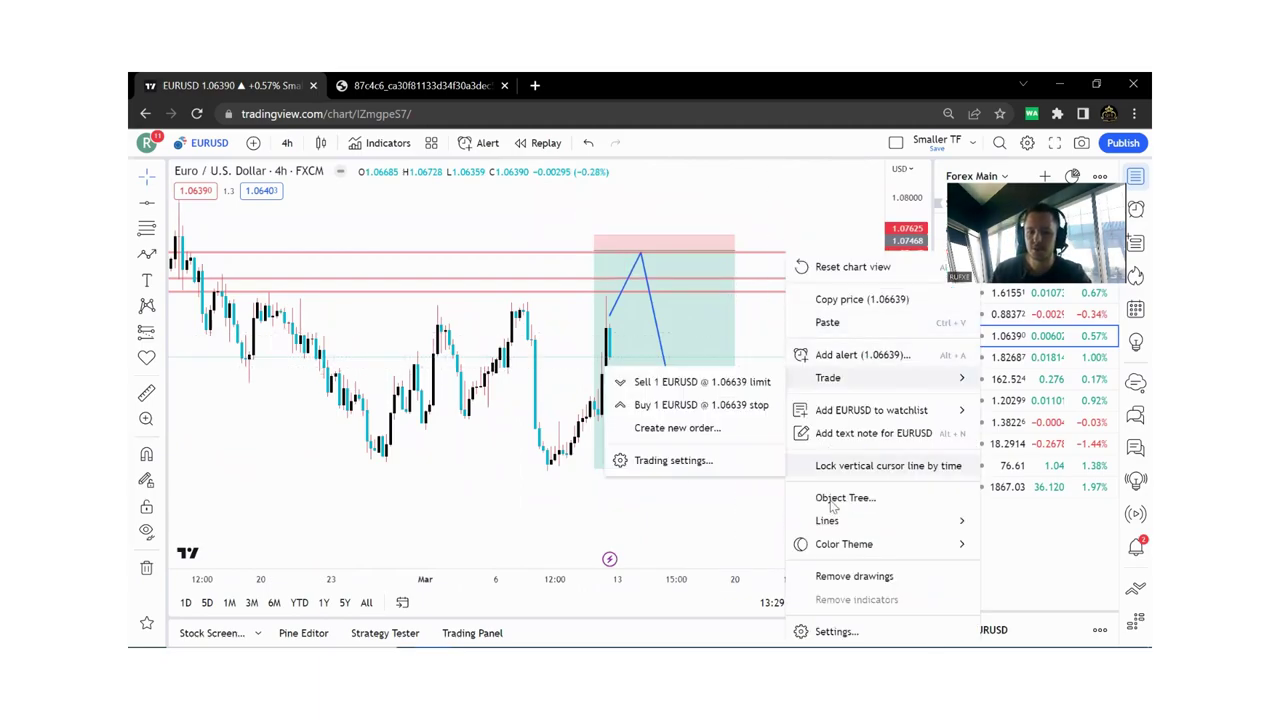
left_click(857, 574)
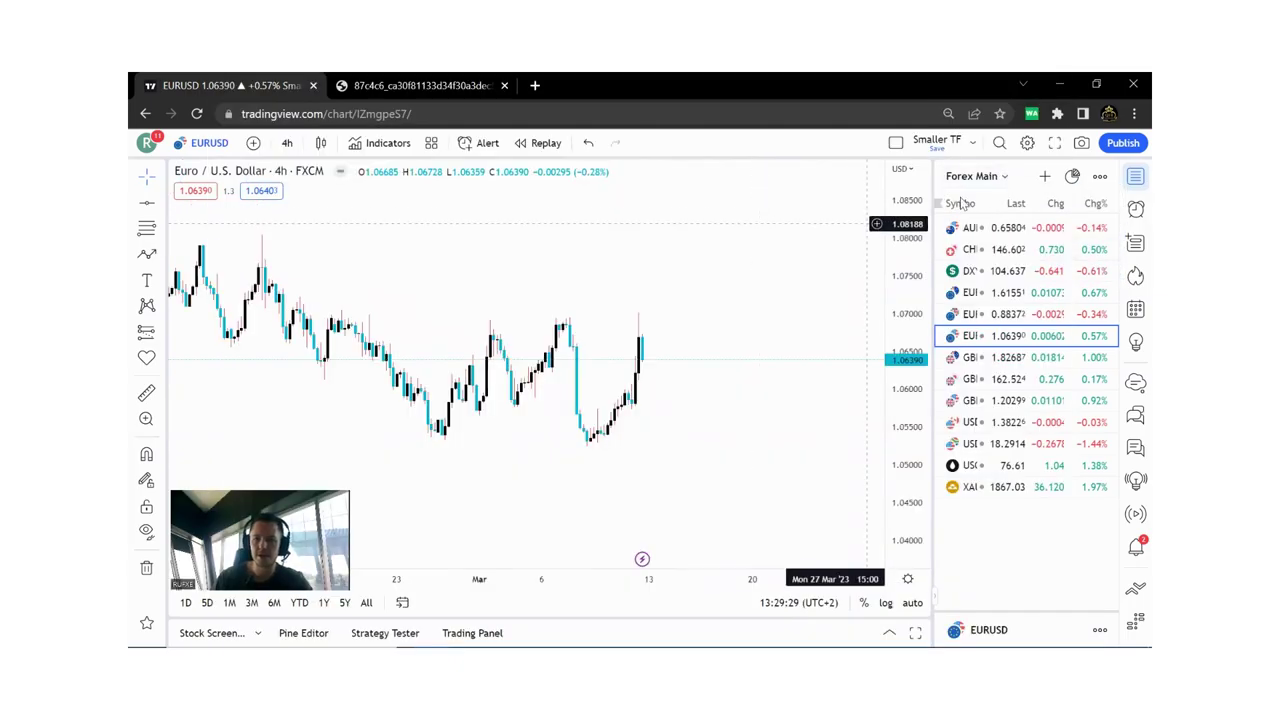
left_click(975, 176)
left_click(975, 362)
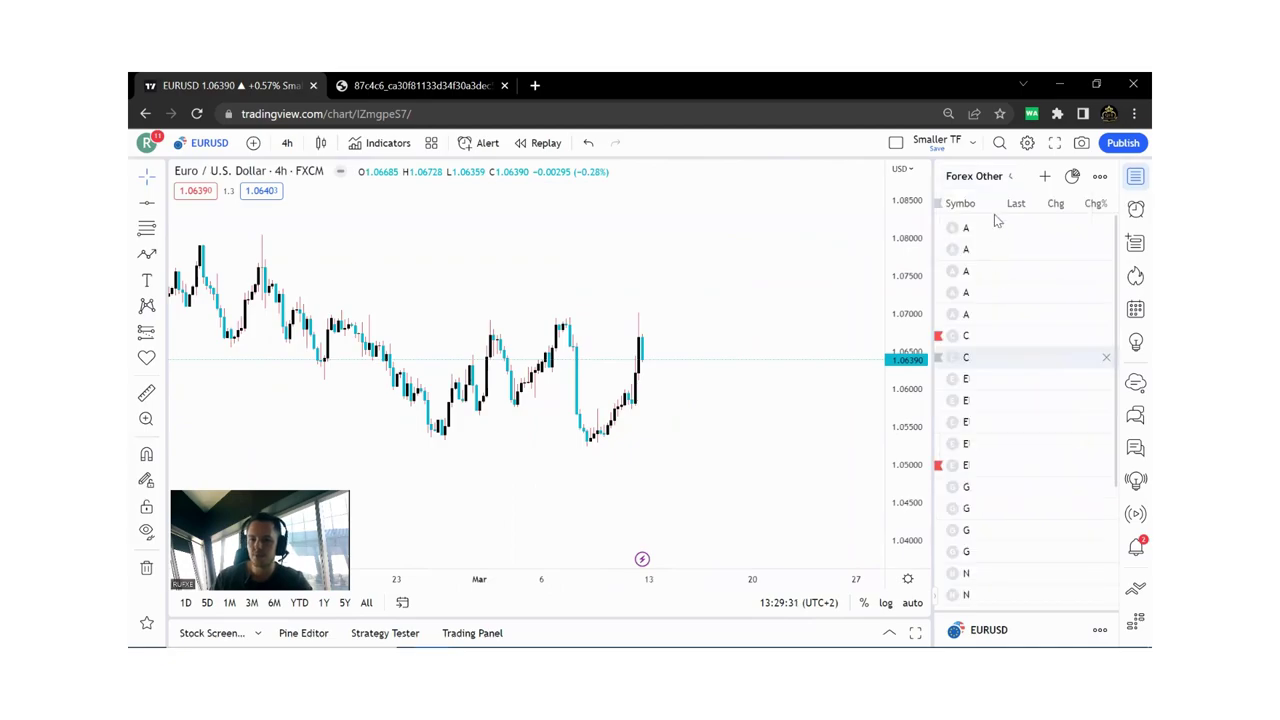
left_click(997, 228)
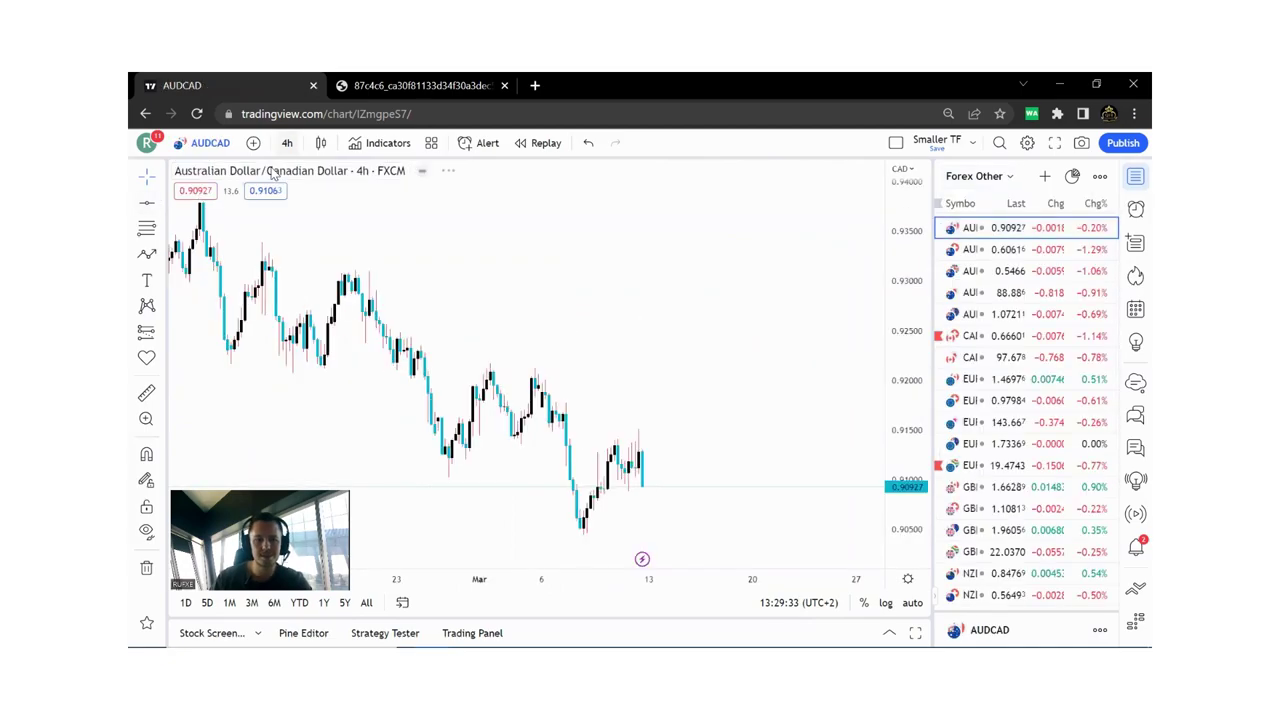
Step: Clear the existing Fibonacci and other drawings from the AUDCAD chart
left_click(287, 143)
left_click(355, 423)
right_click(646, 289)
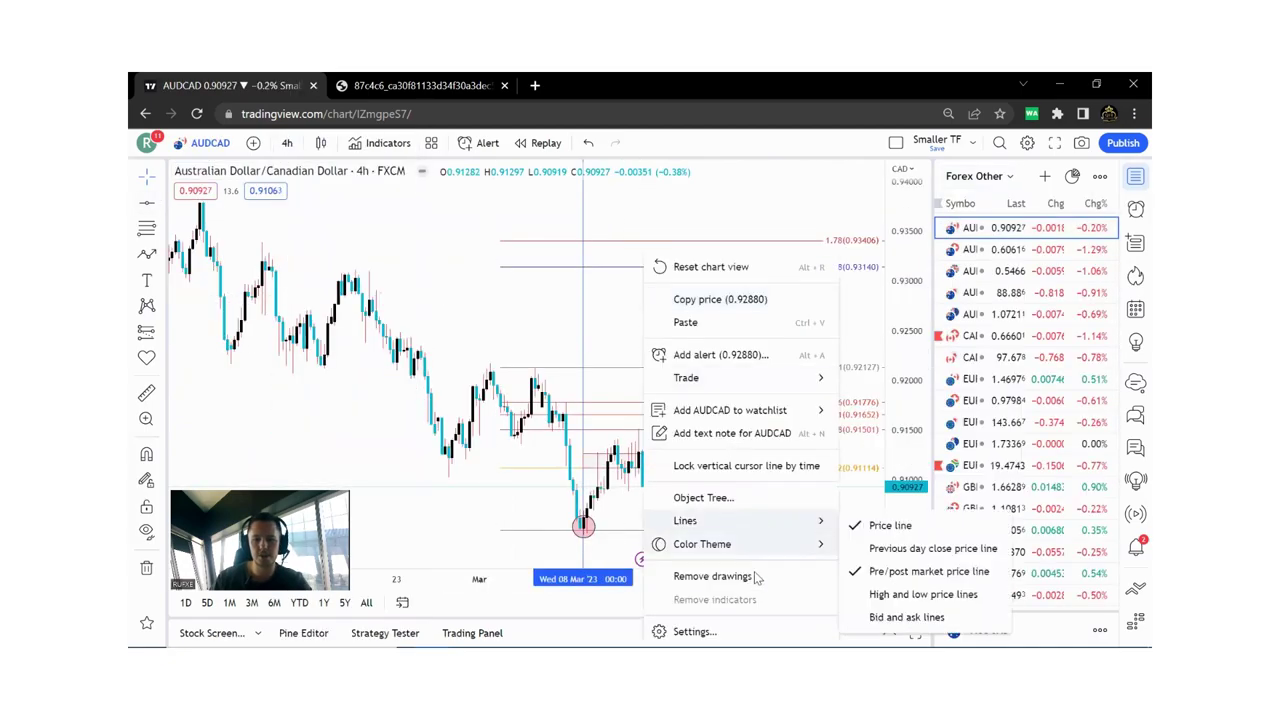
left_click(712, 576)
Step: Switch the AUDCAD chart to the 1-day timeframe
left_click(287, 143)
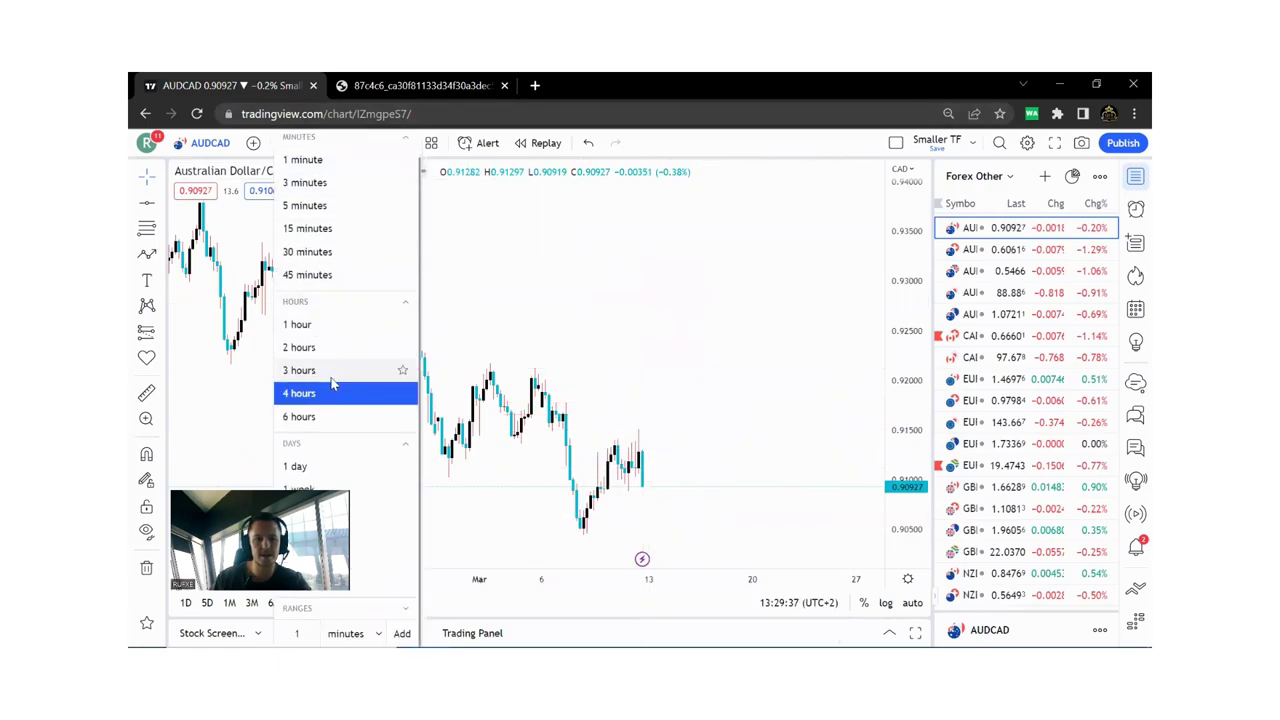
left_click(319, 459)
left_click_drag(906, 271, 904, 490)
scroll(700, 385, "up", 3)
left_click_drag(677, 331, 766, 310)
scroll(871, 366, "up", 2)
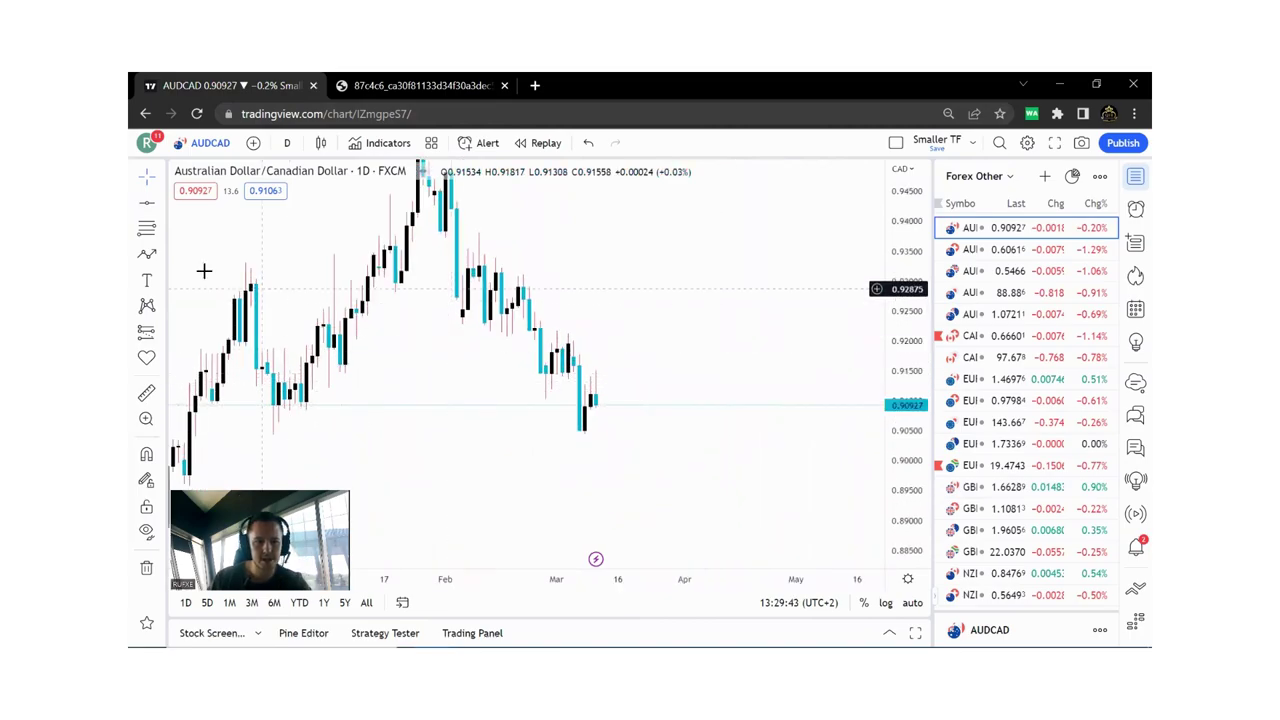
Step: Draw a thin rectangle at the previous swing low on AUDCAD, from about 0.9108 down to about 0.9091
left_click(160, 254)
left_click(190, 313)
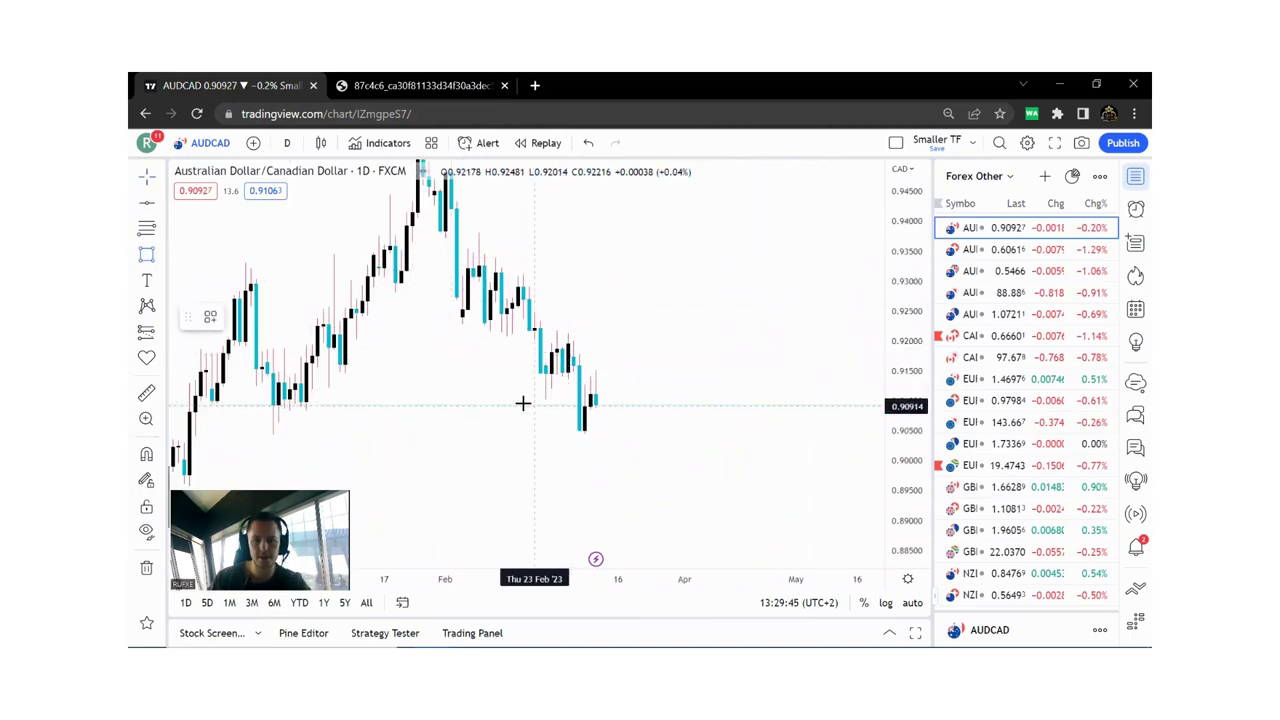
left_click(589, 406)
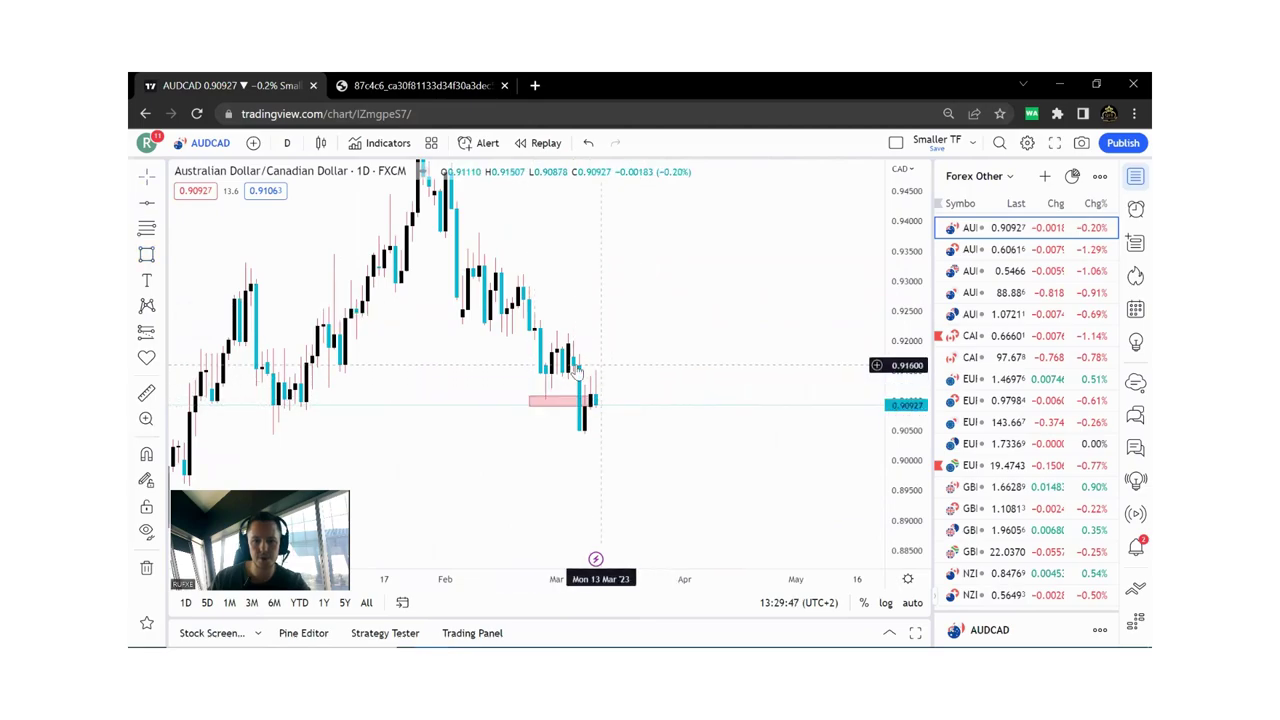
Step: Draw a Fibonacci retracement over the latest AUDCAD drop, from 0.92141 down to 0.90469
left_click(146, 228)
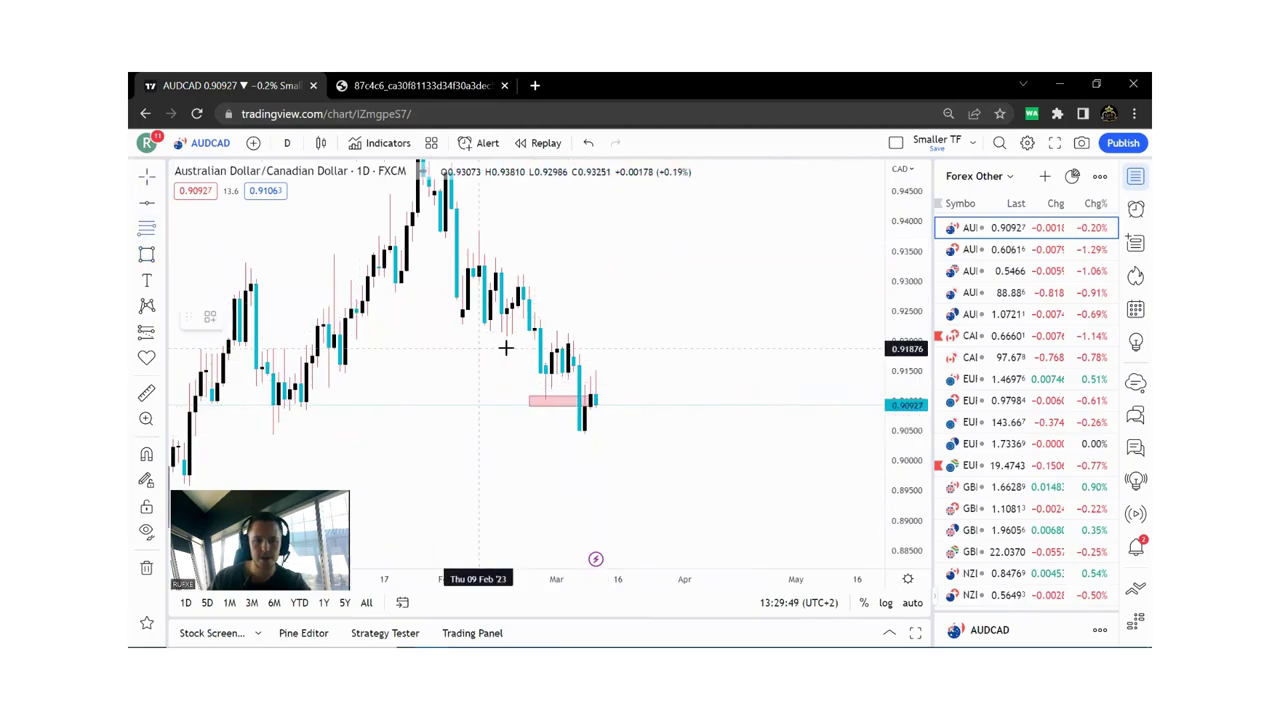
left_click(557, 332)
left_click(641, 432)
left_click(640, 418)
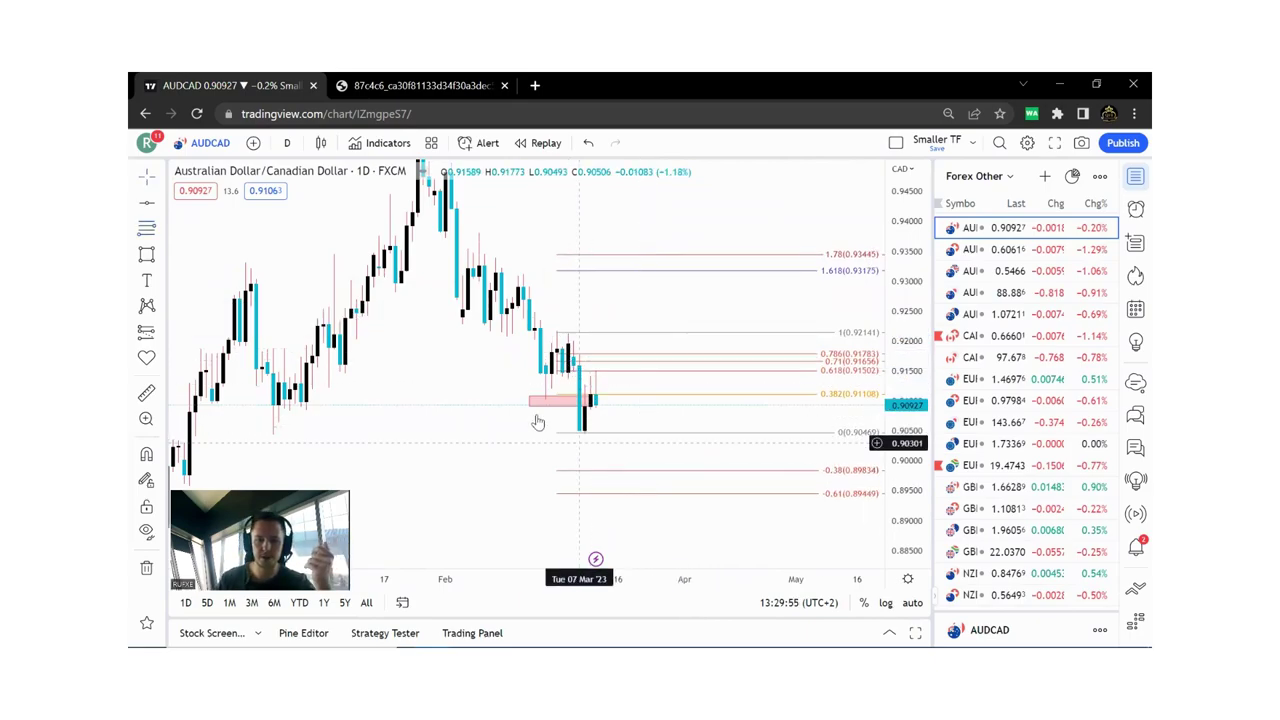
Step: Draw a rectangle covering the zone between the 0.618 and 0.786 Fibonacci levels, and delete the retracement
left_click(146, 253)
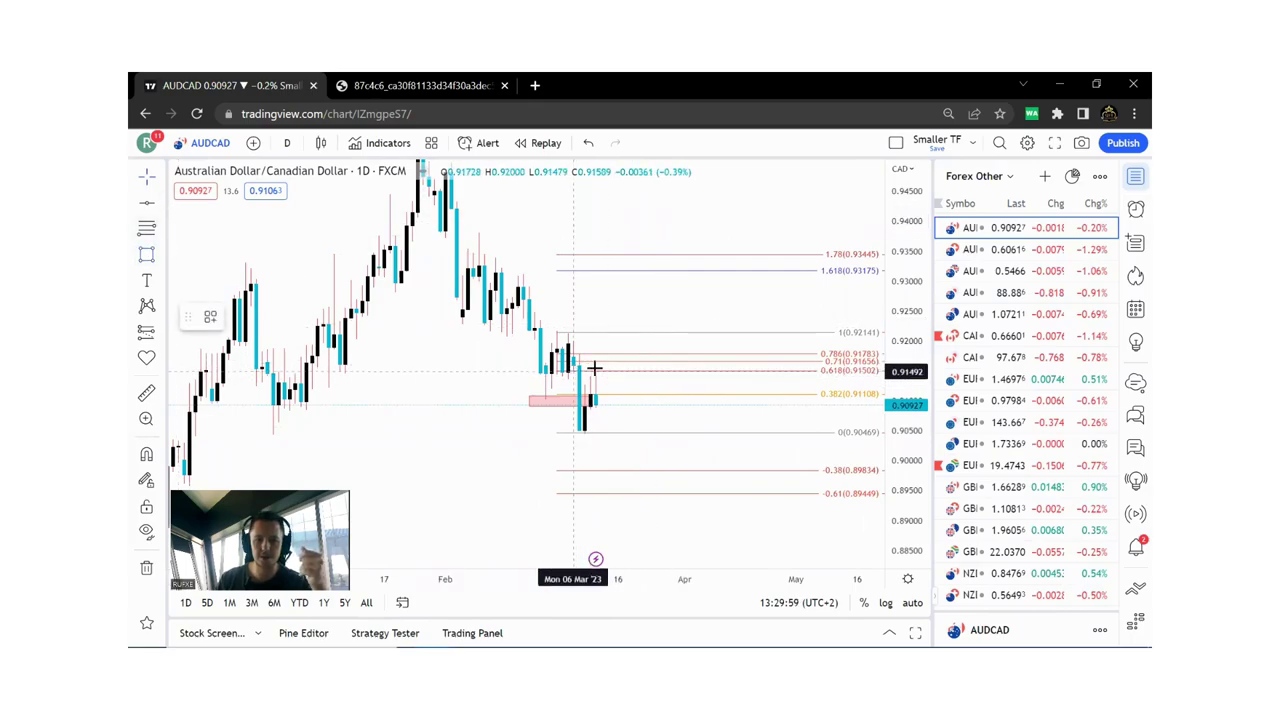
left_click(594, 369)
left_click(646, 370)
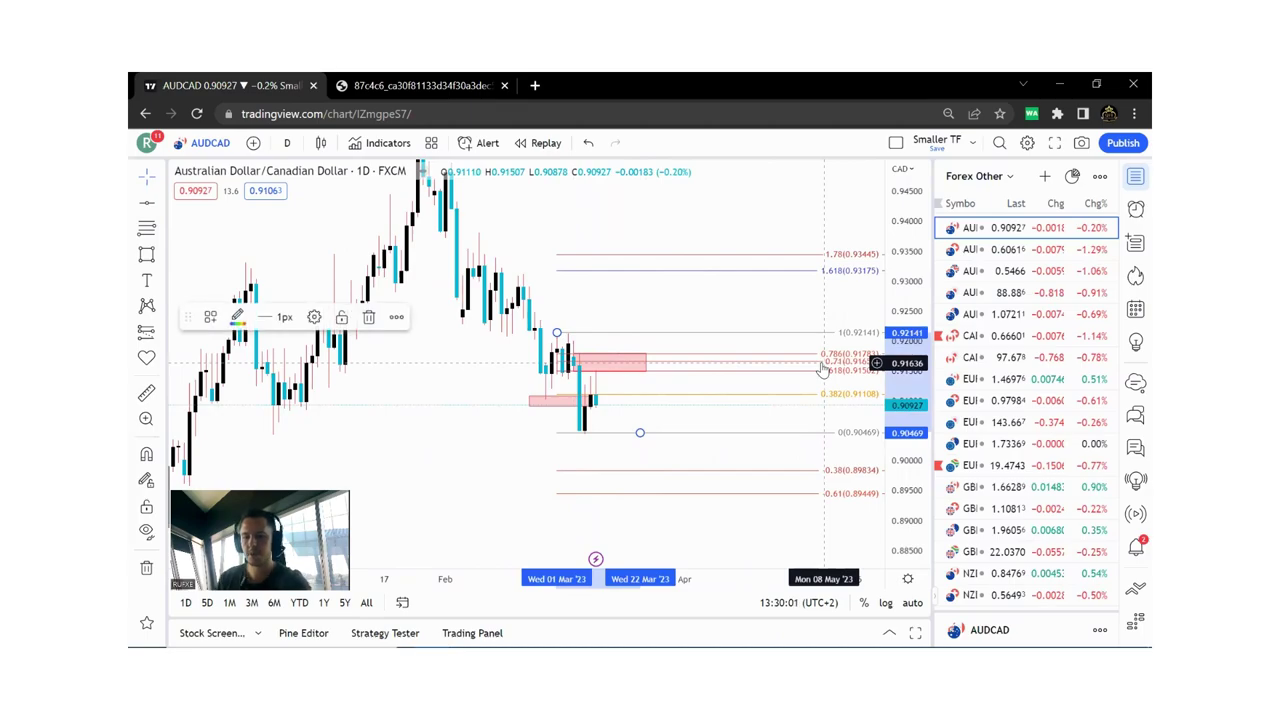
key("Delete")
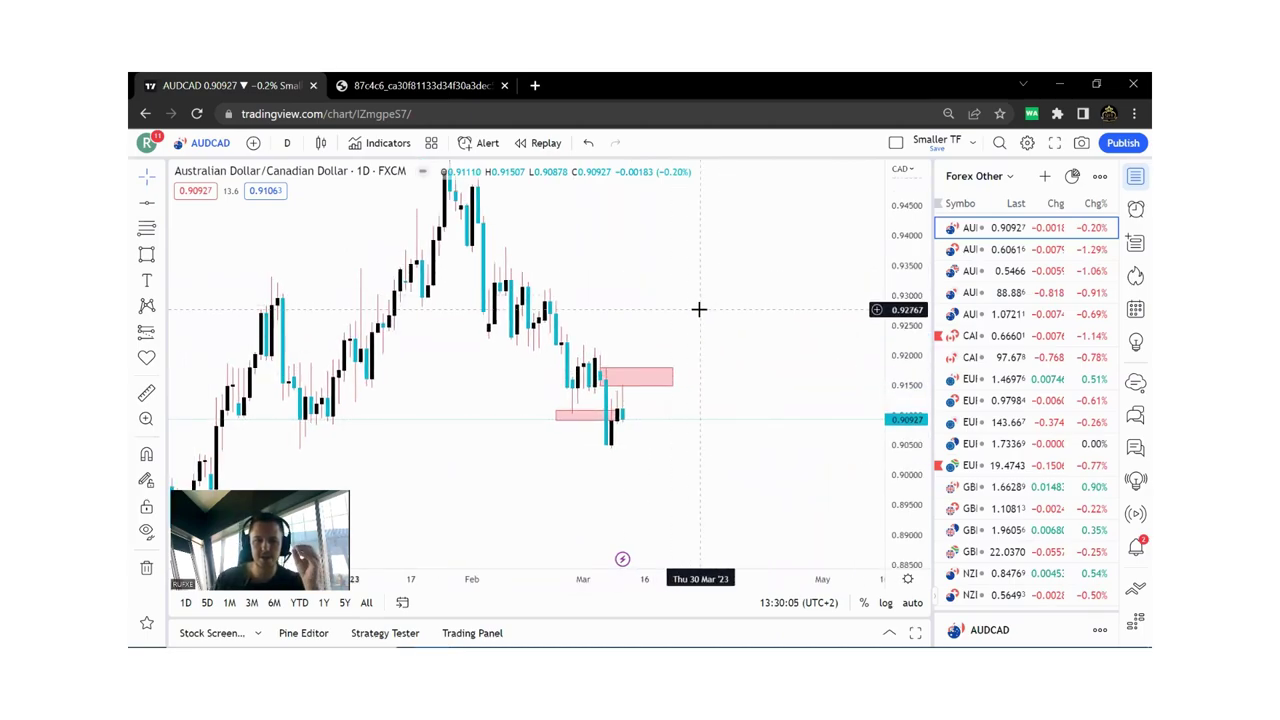
Step: Draw a downward arrow from inside the upper rectangle at about 0.917 to about 0.900
scroll(699, 310, "up", 1)
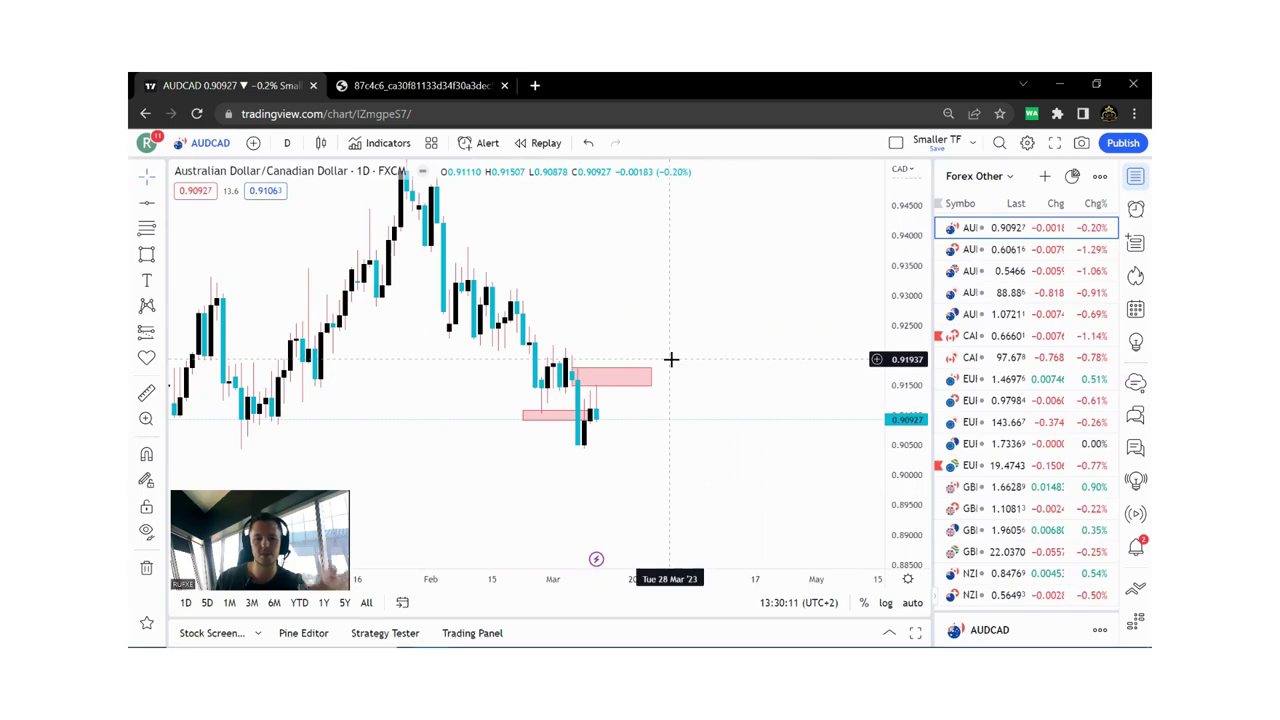
left_click(160, 204)
left_click(200, 229)
left_click_drag(590, 374, 627, 477)
left_click_drag(711, 446, 802, 441)
Step: Remove all drawings from the AUDCAD chart and open AUDCHF from the watchlist
right_click(716, 325)
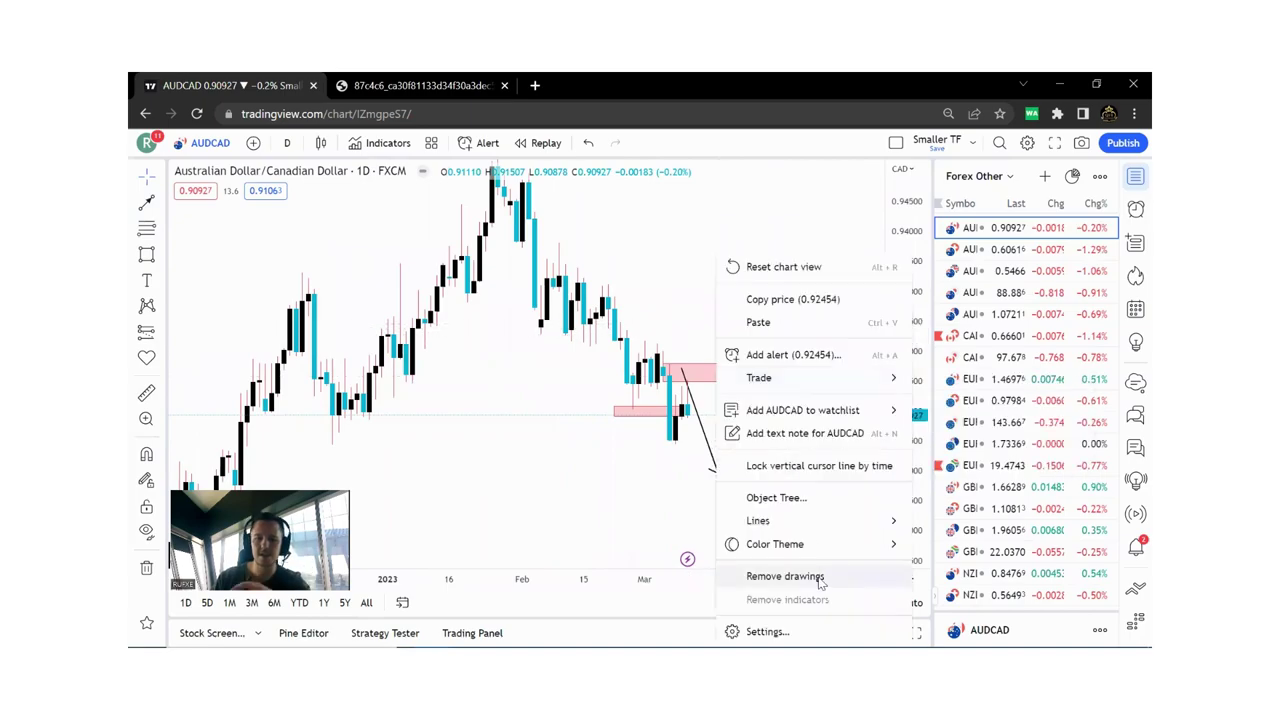
left_click(785, 576)
left_click(1000, 249)
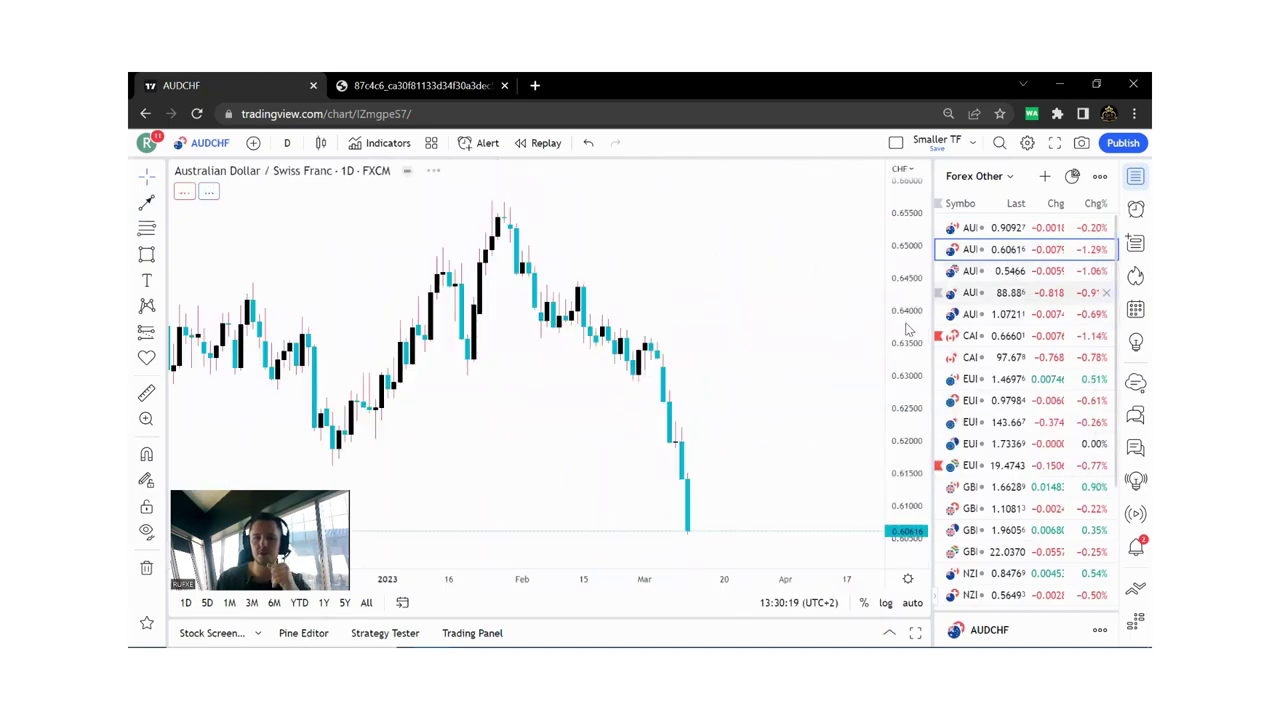
Step: Examine the recent daily price action on AUDCHF and on AUDGBP
scroll(769, 400, "down", 3)
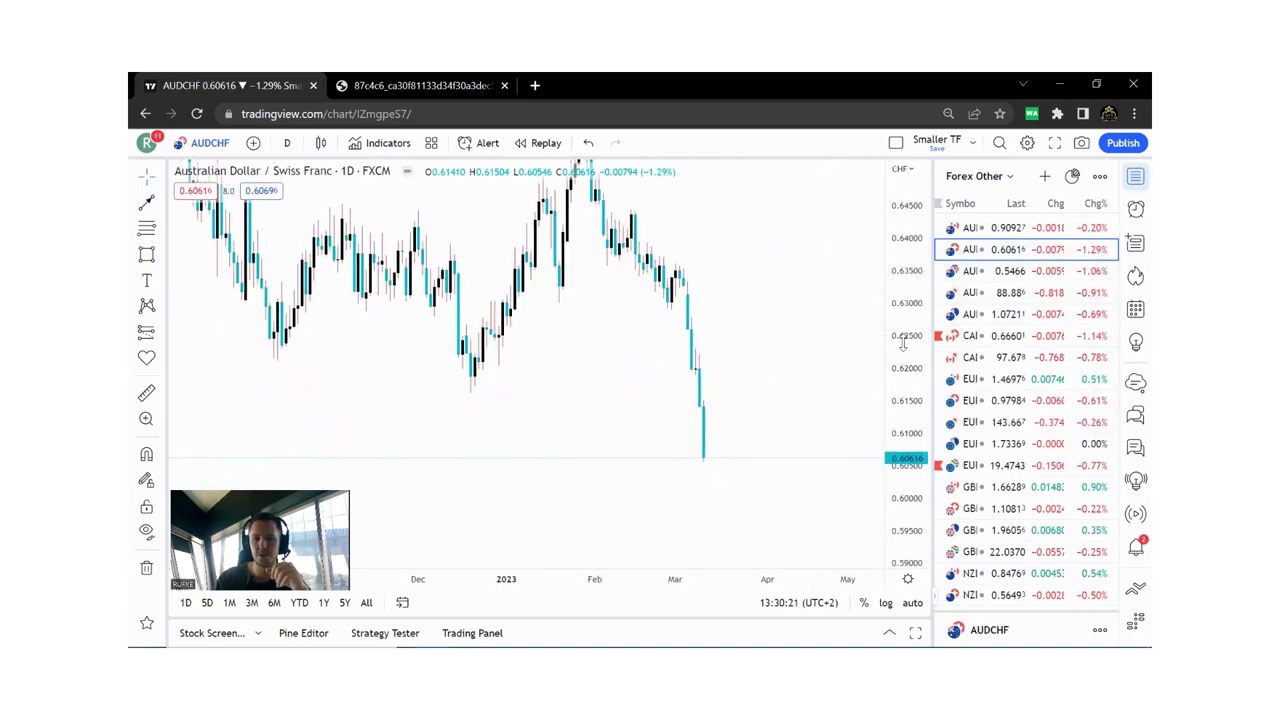
scroll(611, 434, "down", 3)
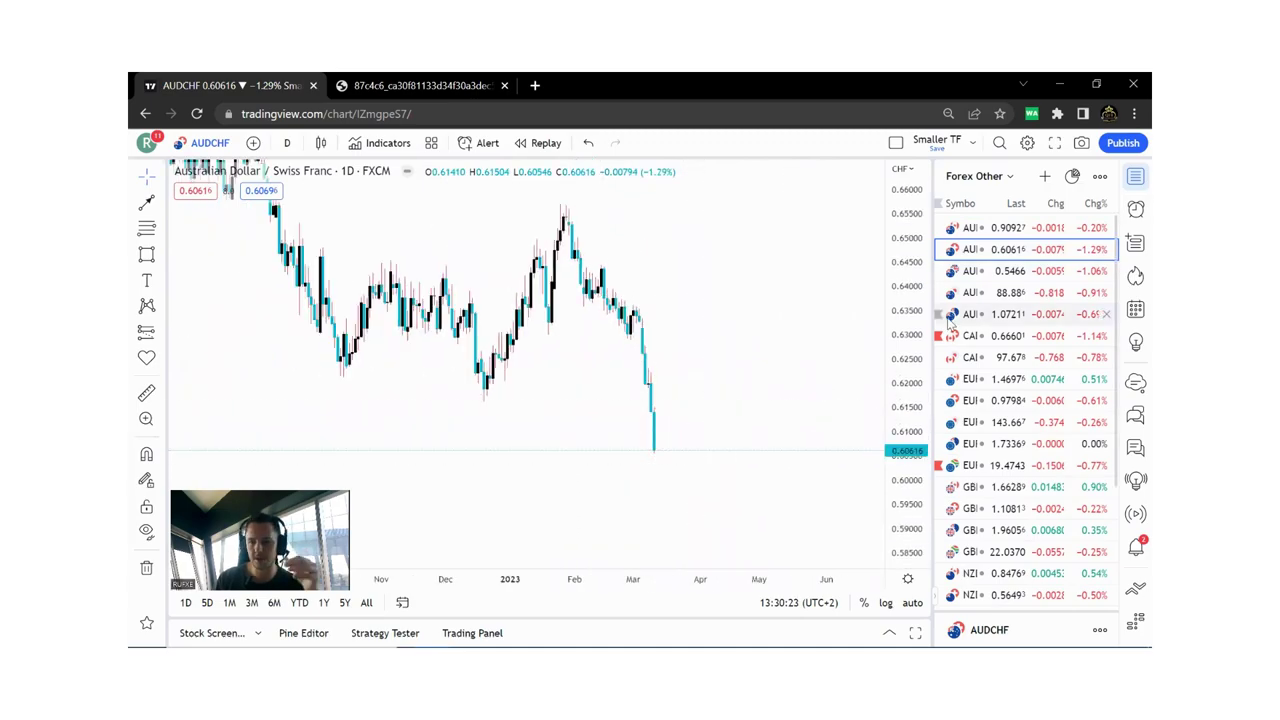
left_click(1012, 271)
left_click_drag(671, 386, 561, 254)
scroll(714, 340, "down", 2)
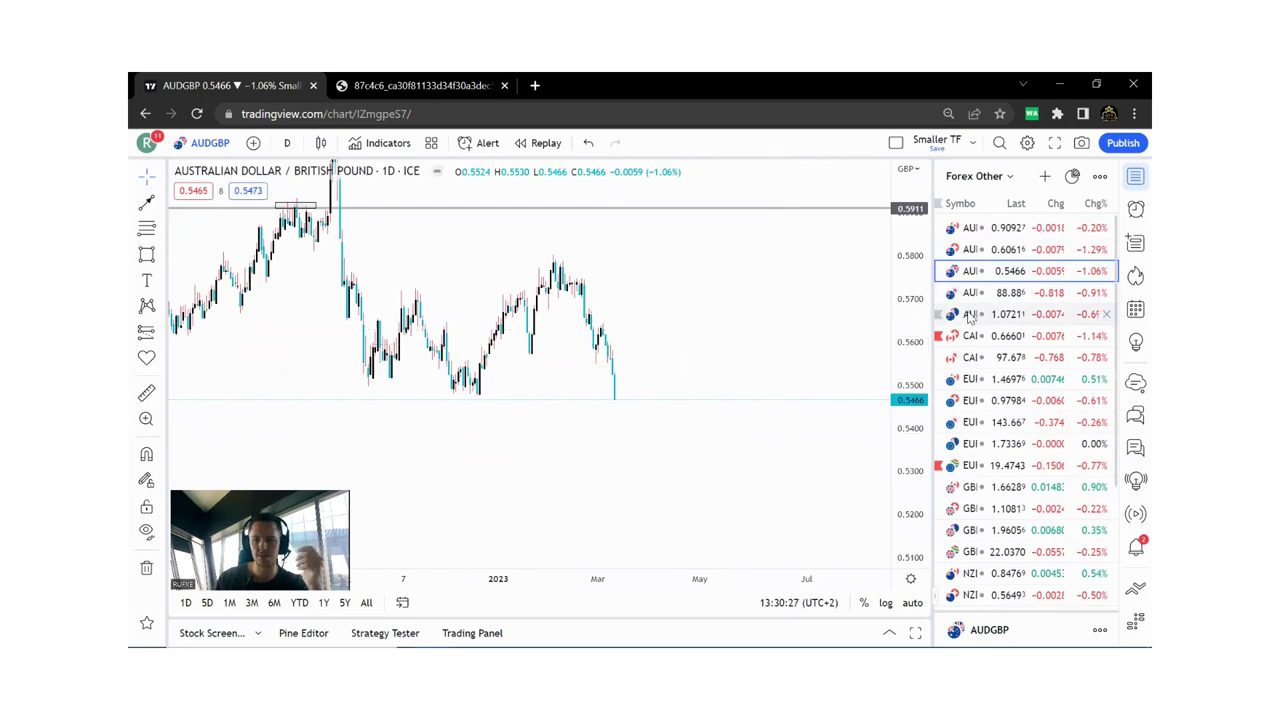
Step: Open the AUDNZD daily chart from the watchlist
left_click(968, 316)
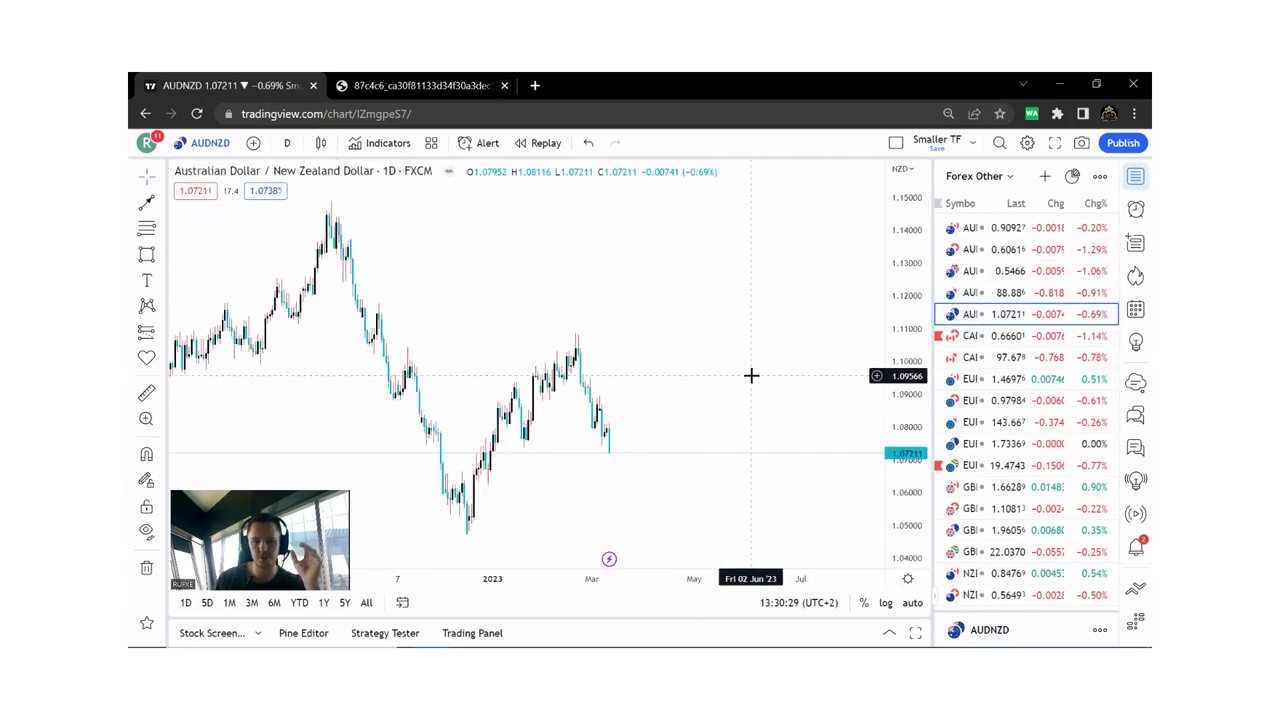
scroll(814, 326, "up", 2)
left_click_drag(884, 490, 897, 318)
scroll(720, 323, "up", 3)
left_click_drag(606, 321, 715, 372)
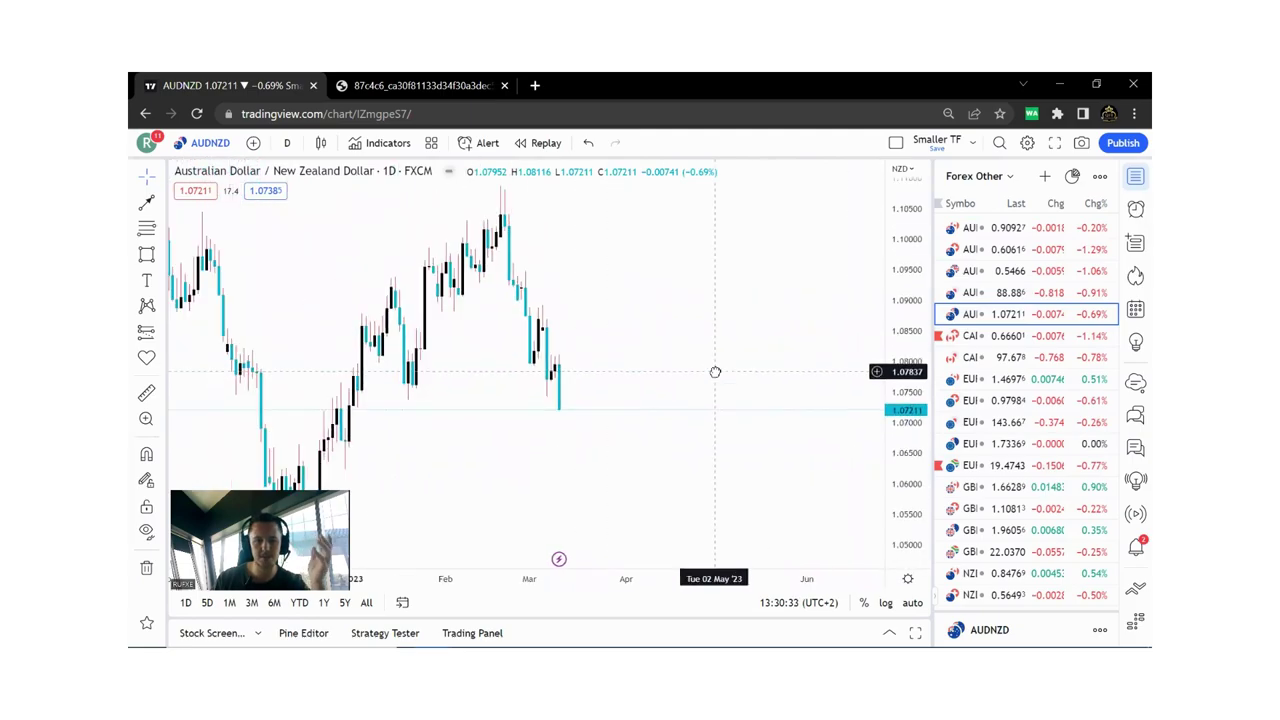
Step: Draw a thin rectangle at the previous swing low on AUDNZD, at about 1.0745
left_click(146, 254)
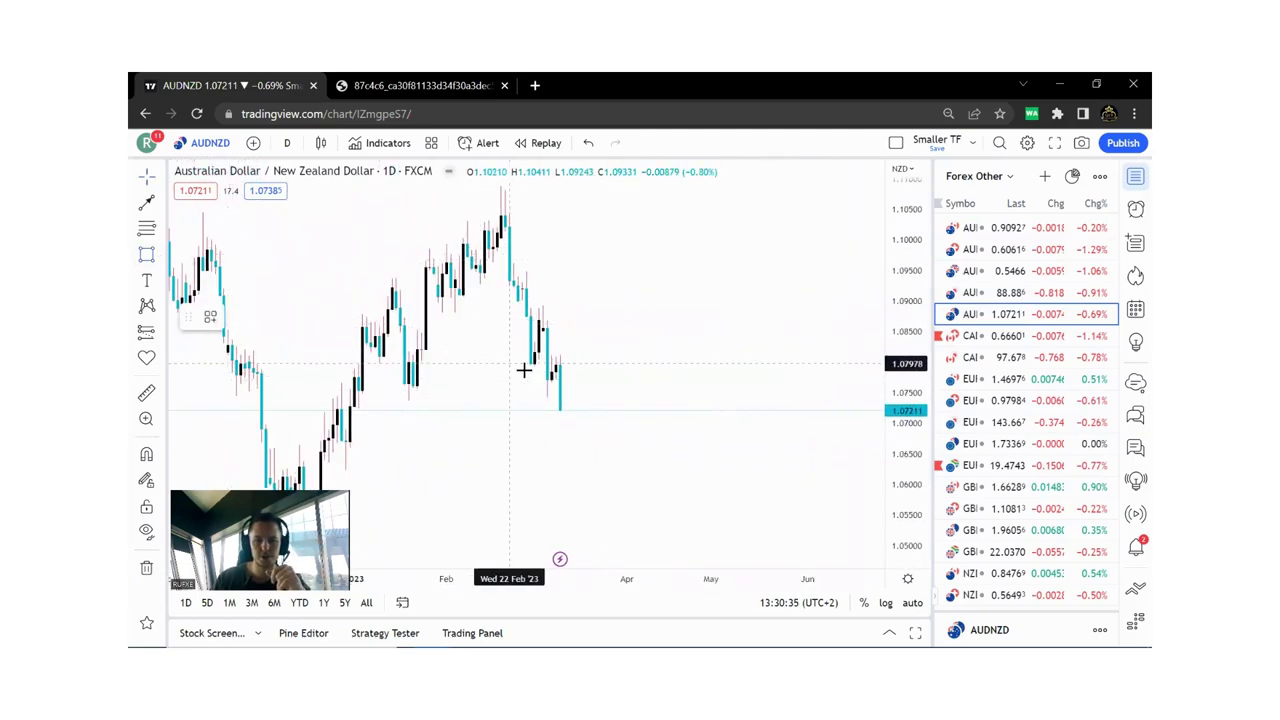
left_click_drag(543, 393, 581, 400)
scroll(676, 359, "up", 2)
left_click_drag(673, 325, 749, 289)
scroll(586, 301, "up", 2)
Step: Draw a Fibonacci retracement on AUDNZD from 1.08108 down to 1.06659
left_click_drag(586, 301, 668, 295)
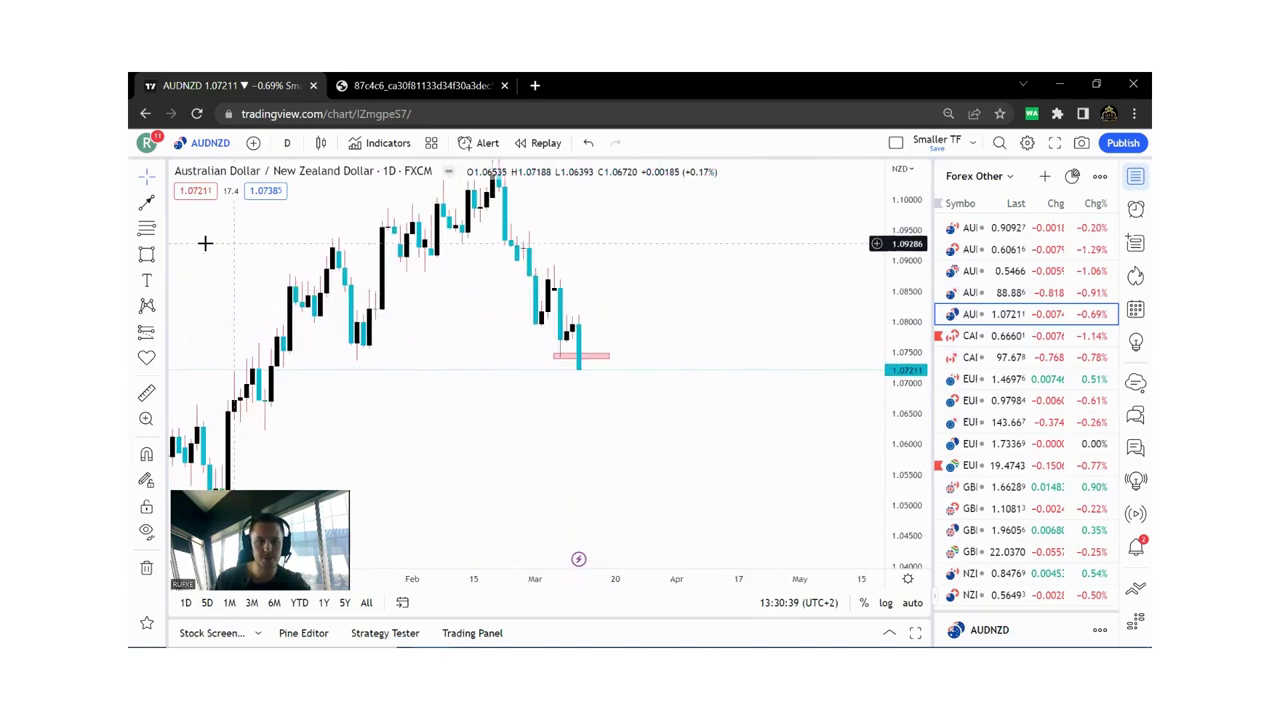
left_click(547, 316)
left_click(658, 403)
Step: Fit the rectangle to the zone between the 0.618 and 0.786 Fibonacci levels, and delete the retracement
mouse_move(553, 363)
left_mouse_down()
mouse_move(633, 335)
mouse_move(636, 352)
left_mouse_up()
left_click(514, 286)
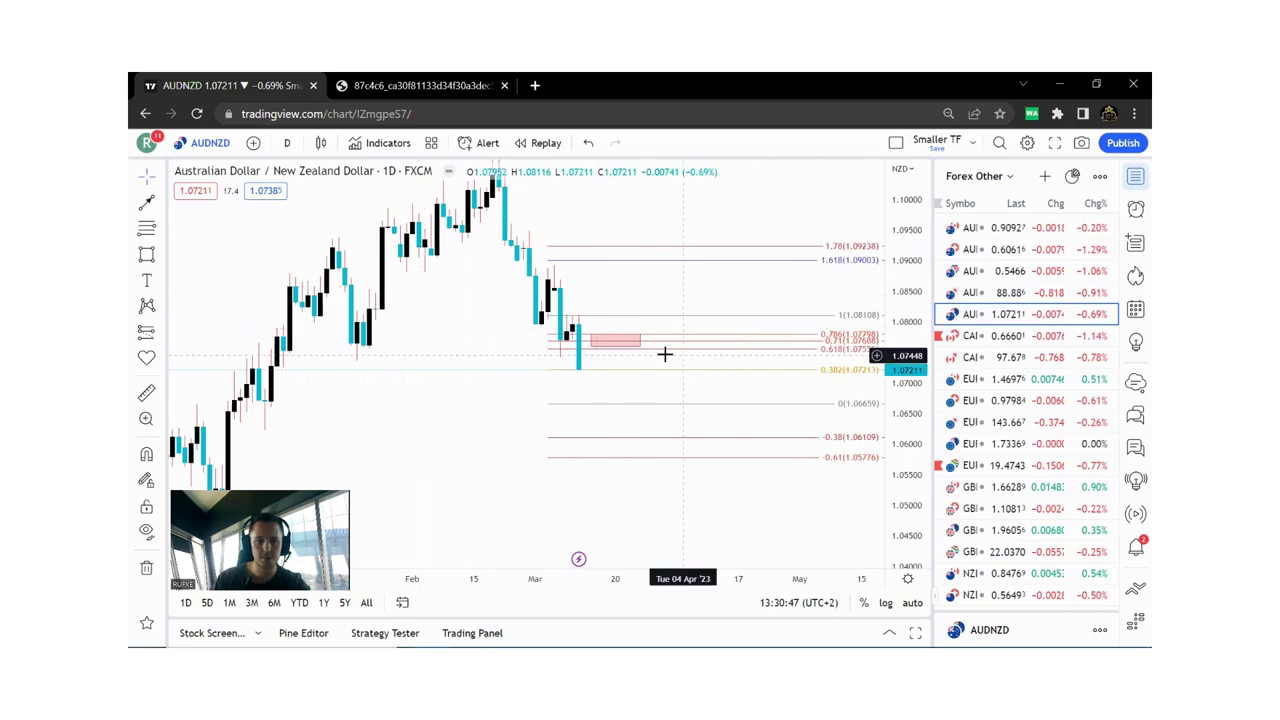
left_click_drag(652, 349, 659, 349)
left_click(866, 349)
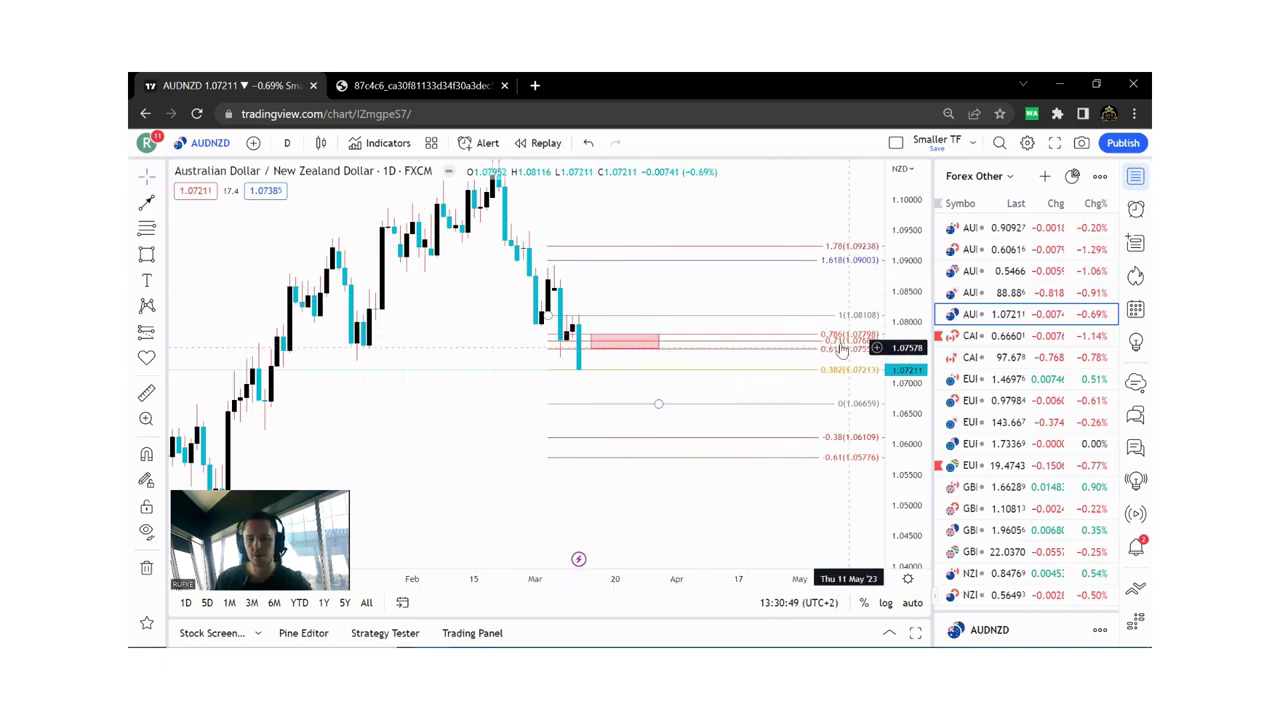
left_click(840, 349)
key("Delete")
Step: Place a short position at the rectangle's lower edge with entry 1.07554, stop 1.07849 and target about 1.0622
left_click(160, 331)
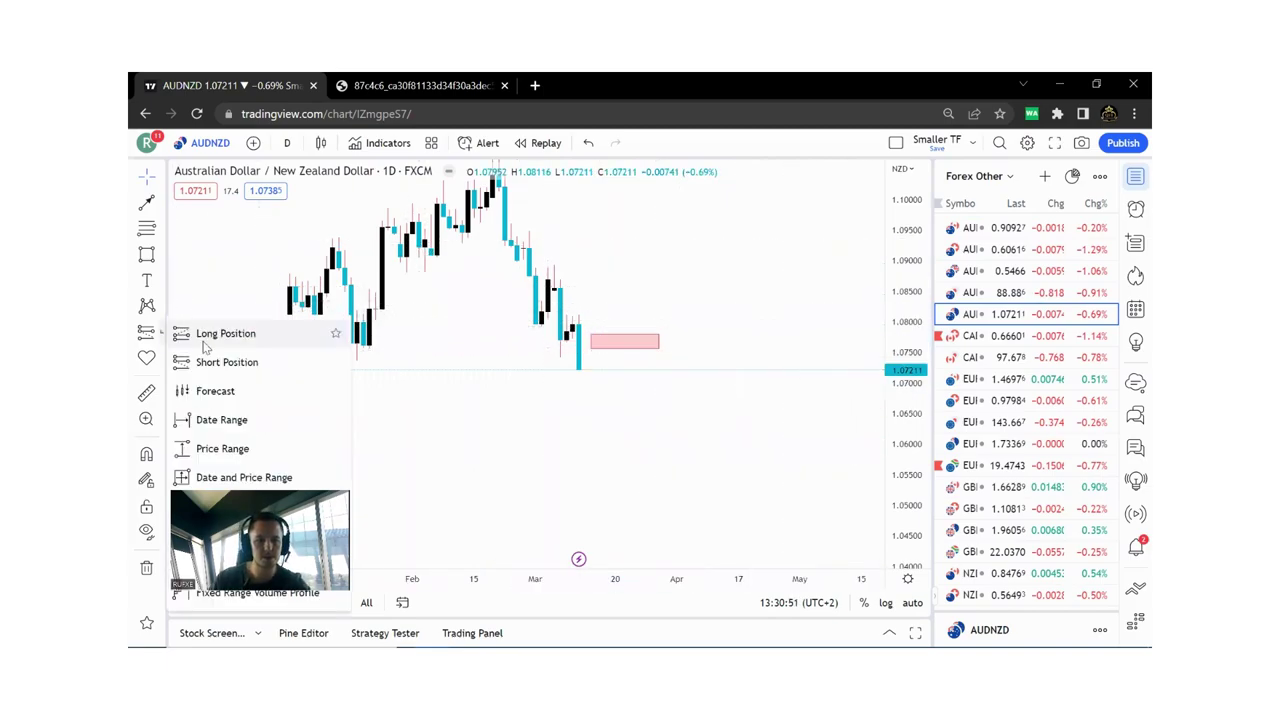
left_click(226, 363)
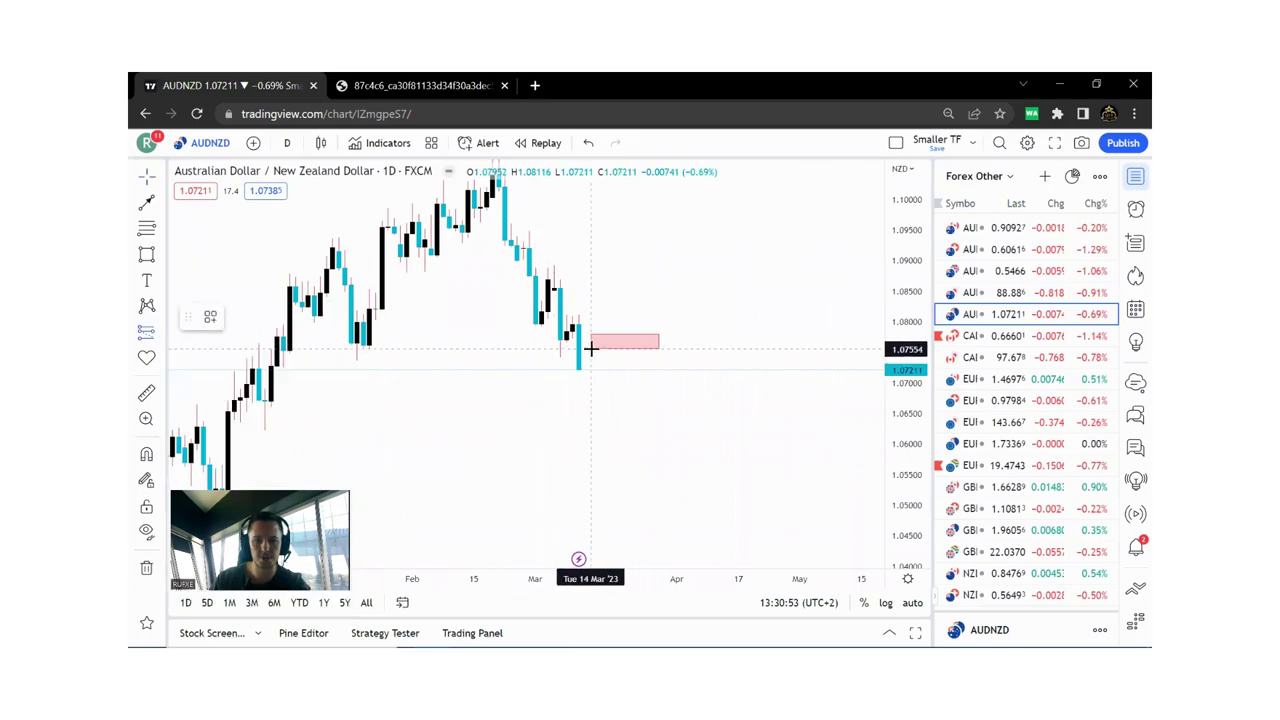
left_click(591, 349)
left_click_drag(594, 270, 595, 361)
left_click_drag(776, 315, 803, 222)
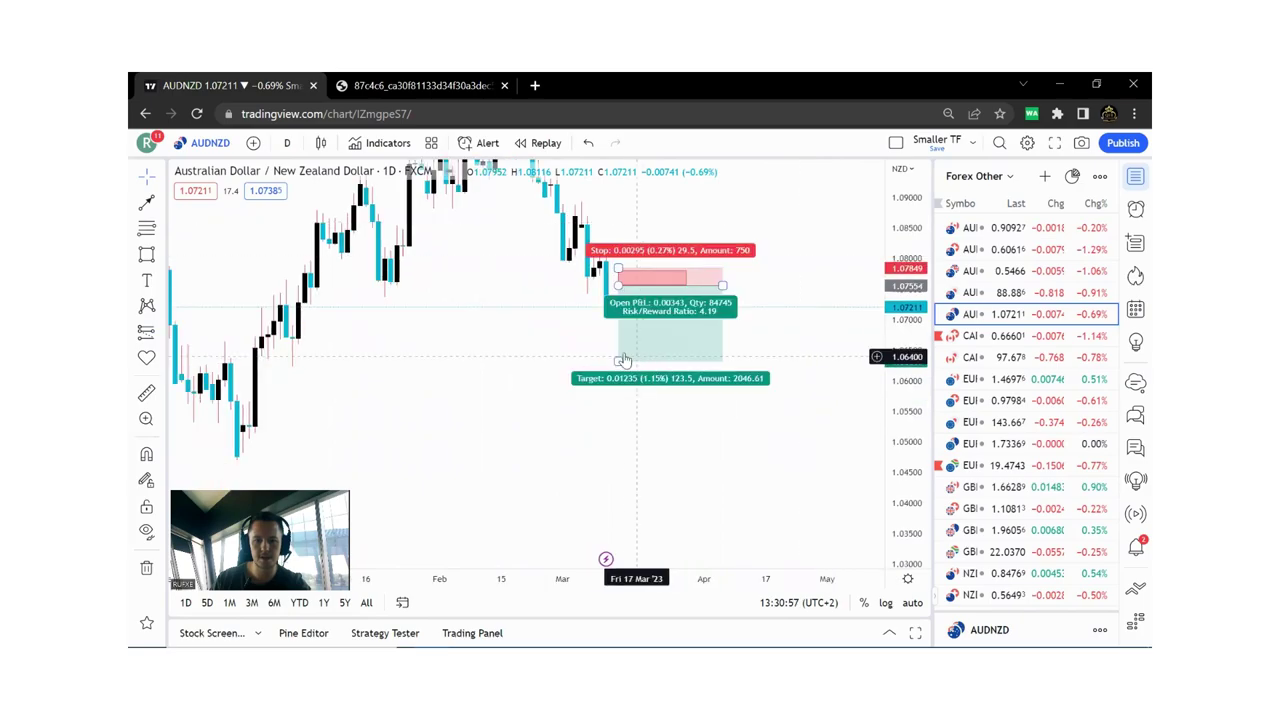
left_click_drag(618, 362, 618, 367)
left_click(571, 437)
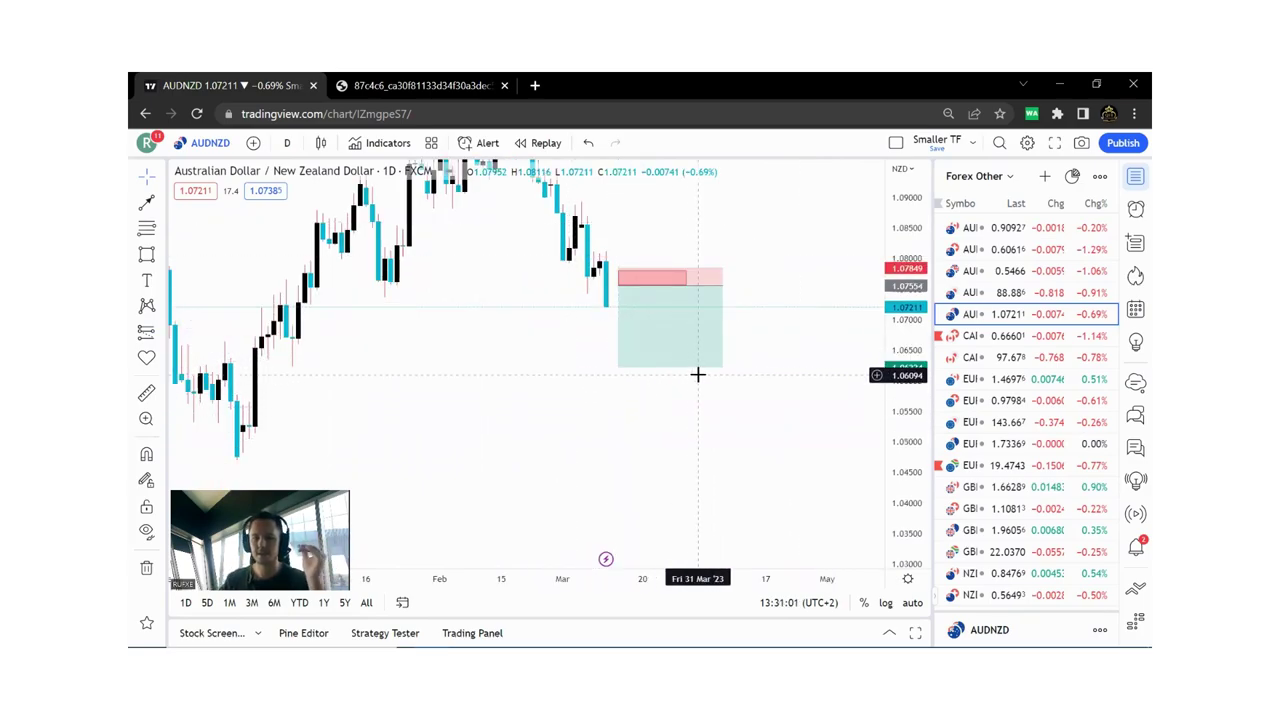
Step: Remove all drawings from the AUDNZD chart
right_click(750, 352)
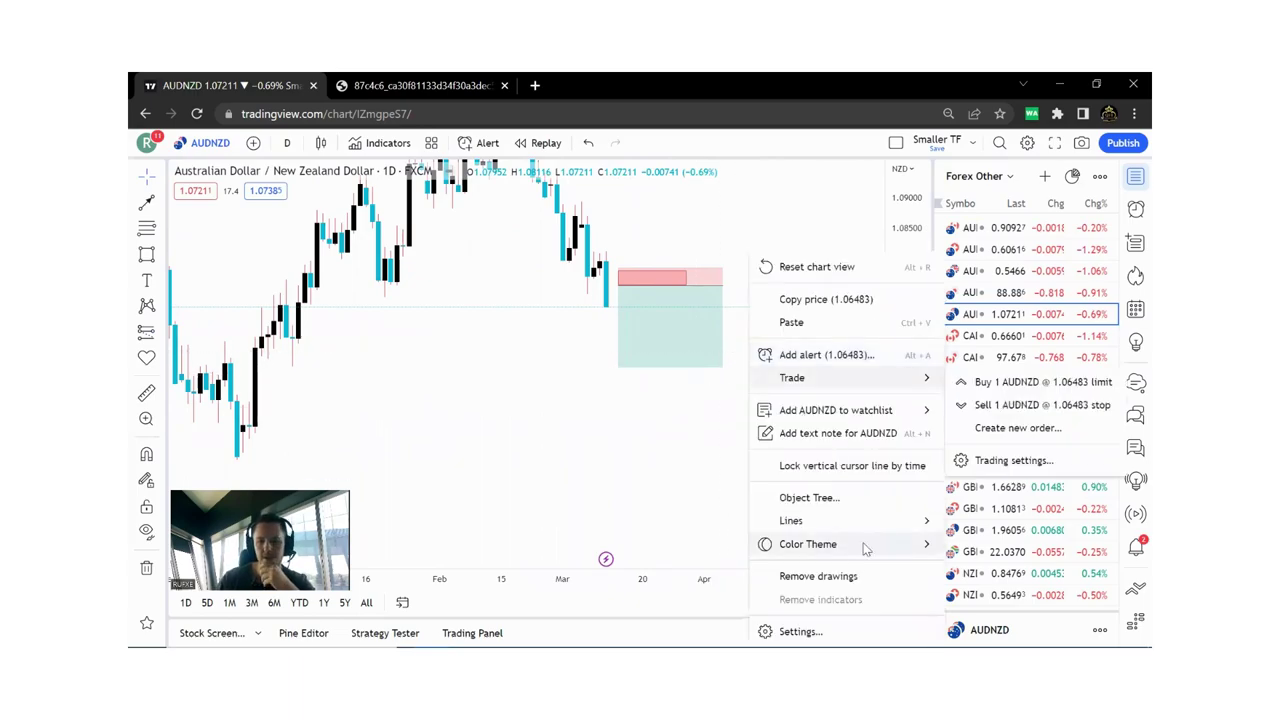
left_click(848, 572)
Step: Add a text note reading "$100" in the empty area beyond the latest AUDNZD candles, at about 1.0574
left_click_drag(714, 462, 685, 481)
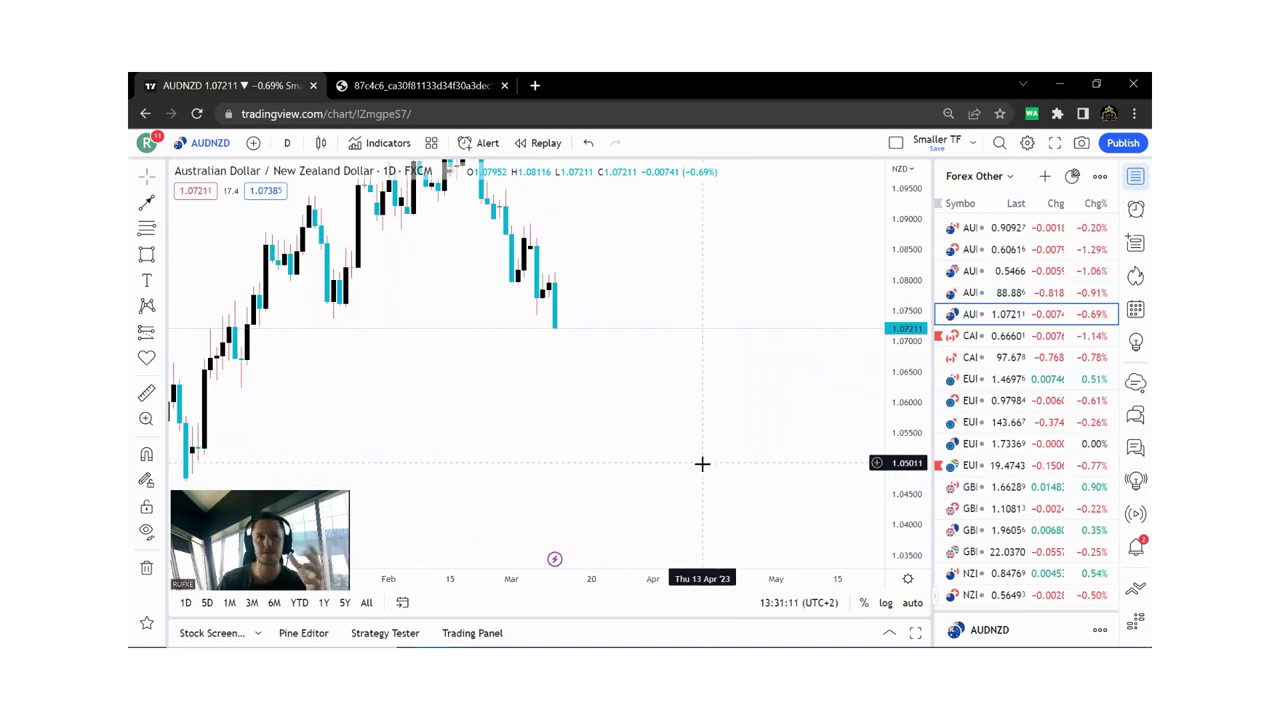
left_click_drag(627, 473, 631, 472)
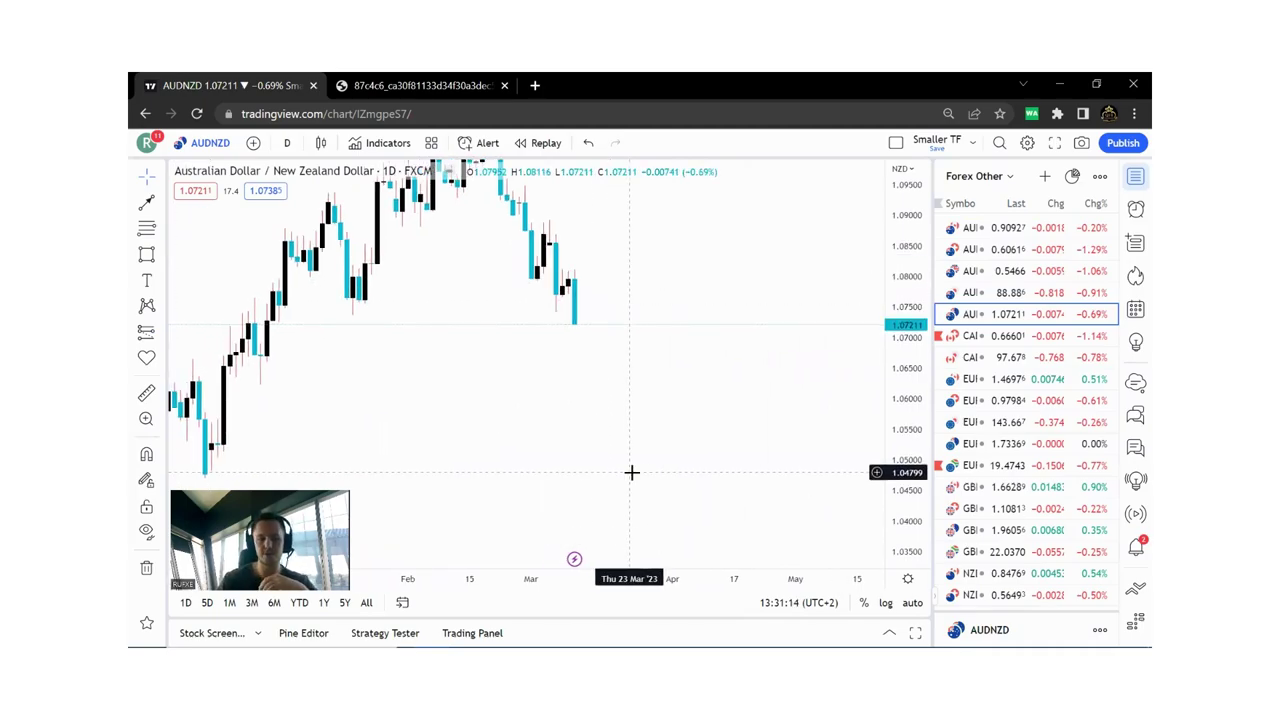
left_click(146, 282)
left_click(691, 414)
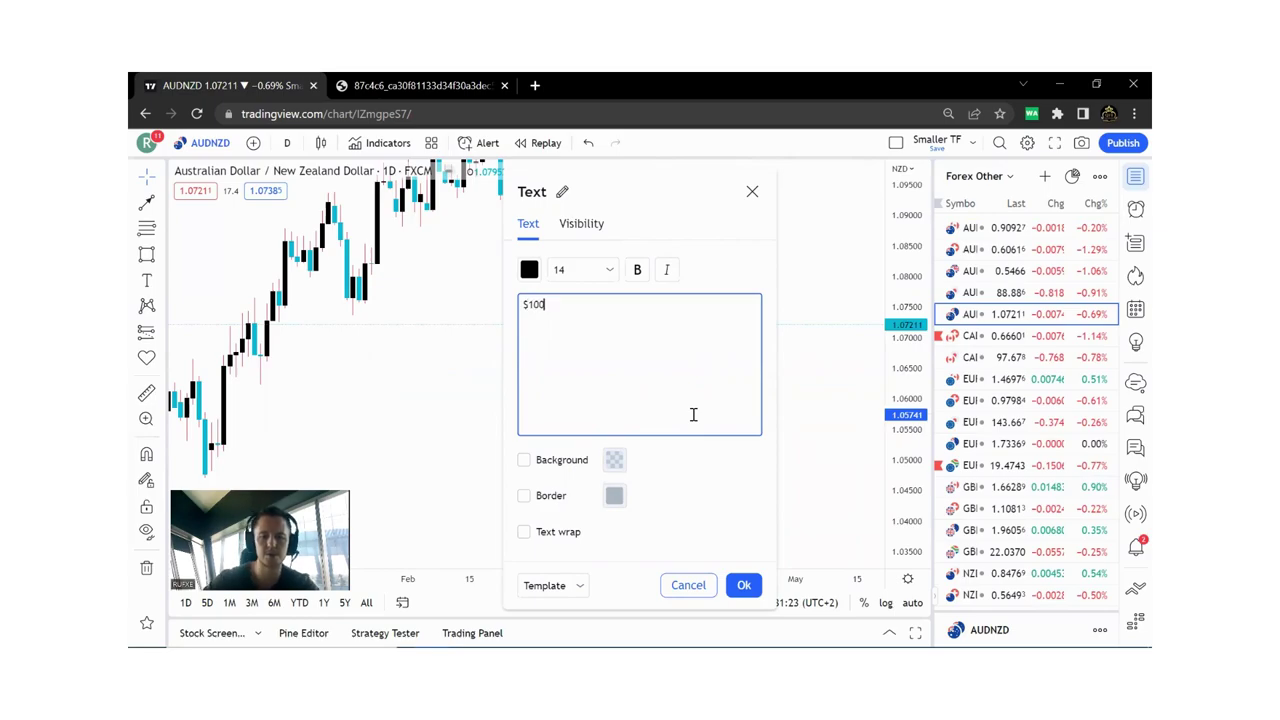
type("$100")
left_click(743, 585)
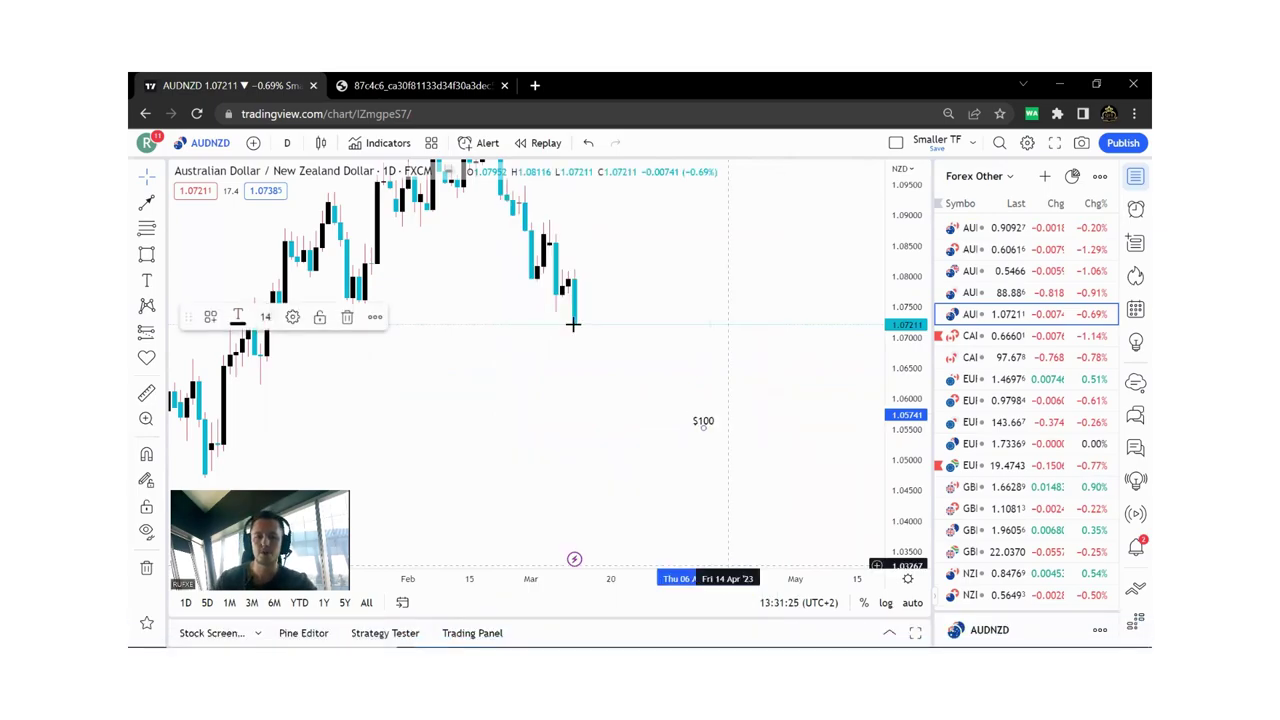
Step: Move the "$100" note below the latest AUDNZD candles to about 1.0588, and switch the chart to the 4-hour timeframe
left_click_drag(706, 426, 597, 418)
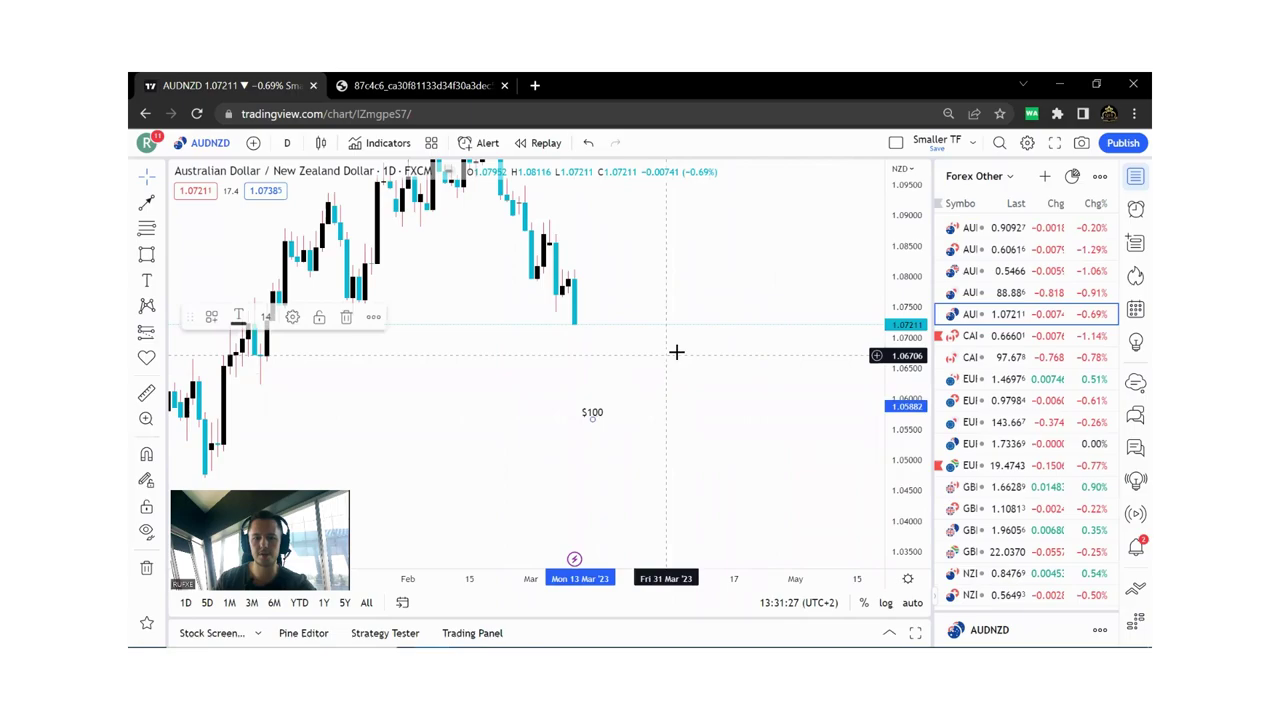
left_click_drag(676, 352, 701, 370)
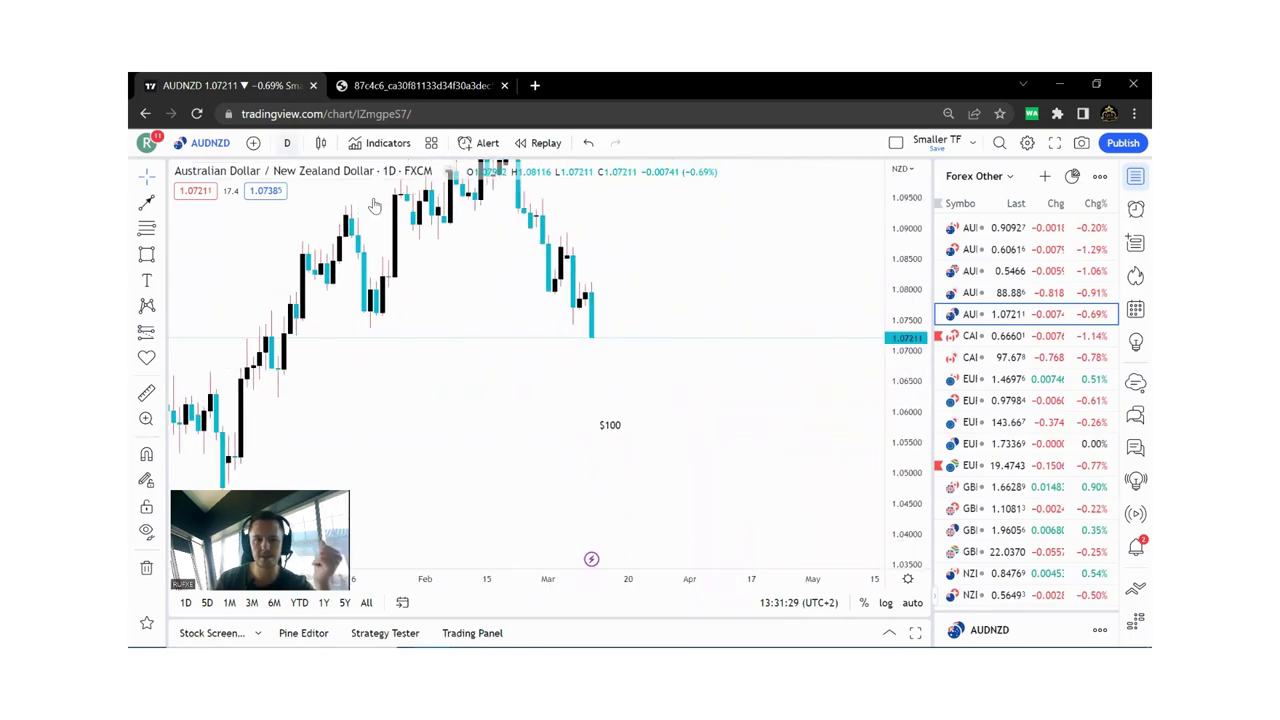
left_click(287, 143)
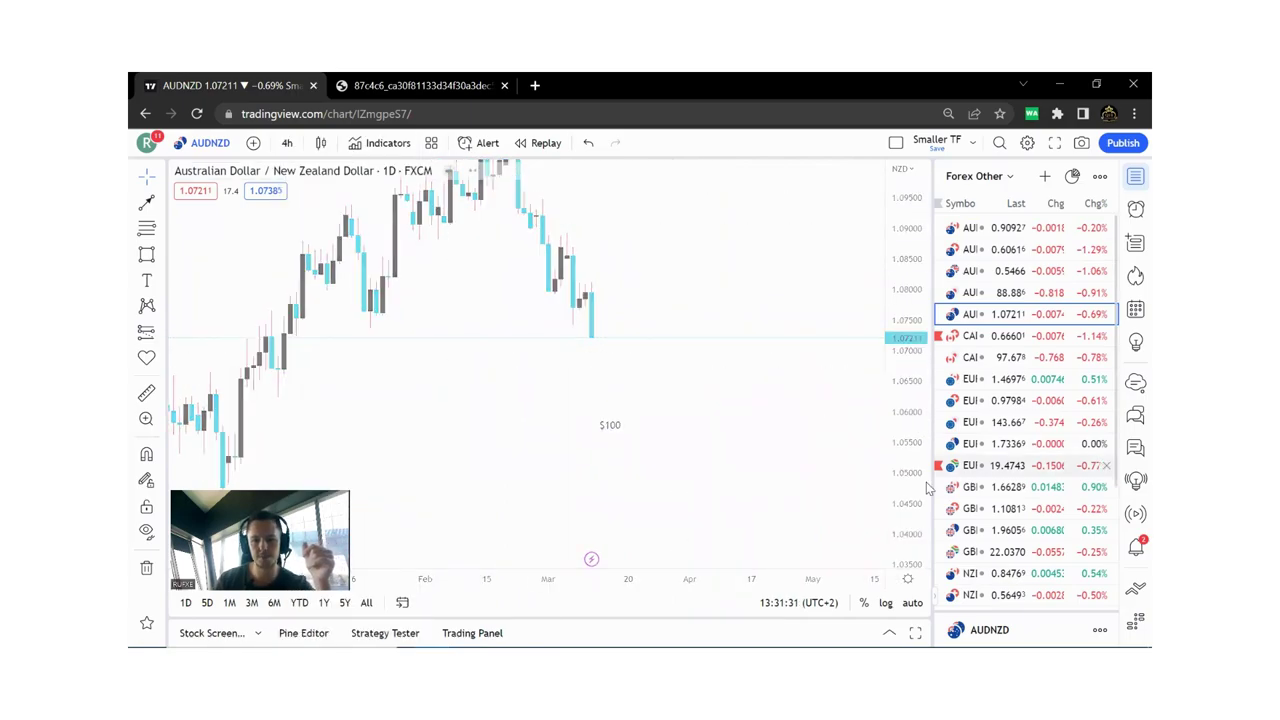
left_click_drag(909, 383, 905, 300)
scroll(809, 280, "down", 3)
left_click_drag(780, 300, 729, 369)
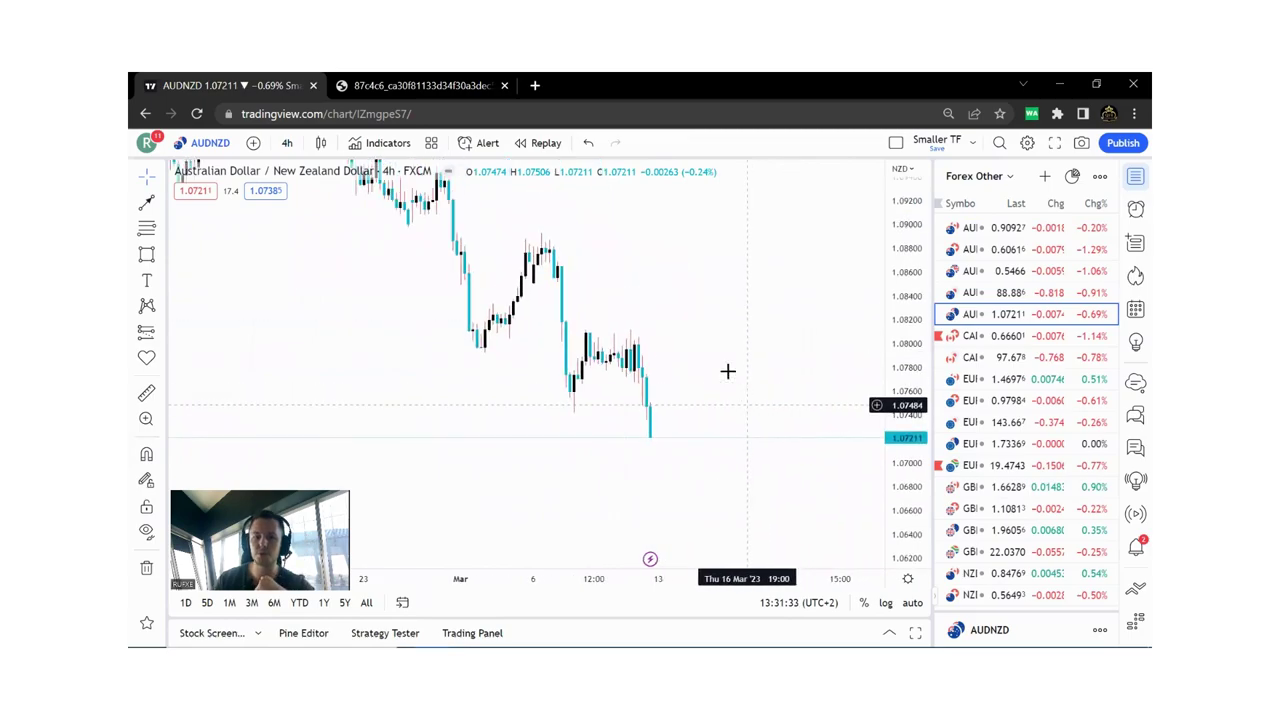
Step: Draw two horizontal lines across the recent consolidation highs, at 1.07943 and 1.08093
left_click(161, 229)
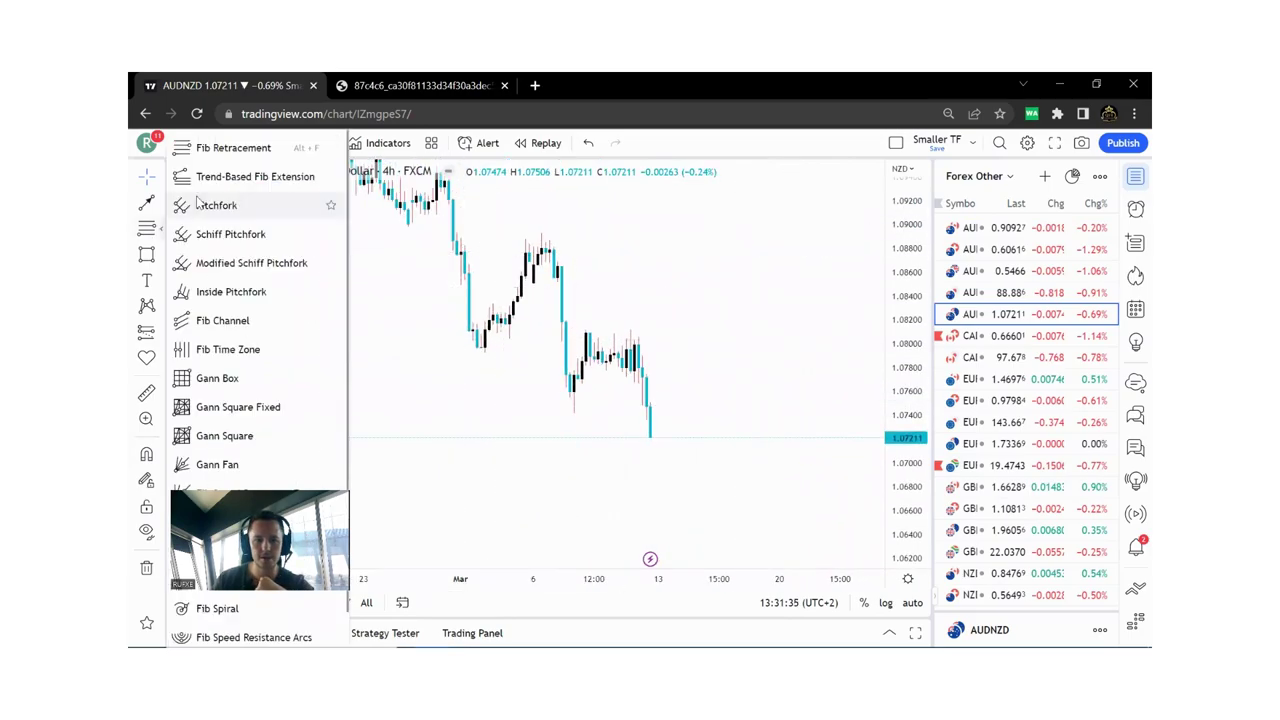
left_click(142, 231)
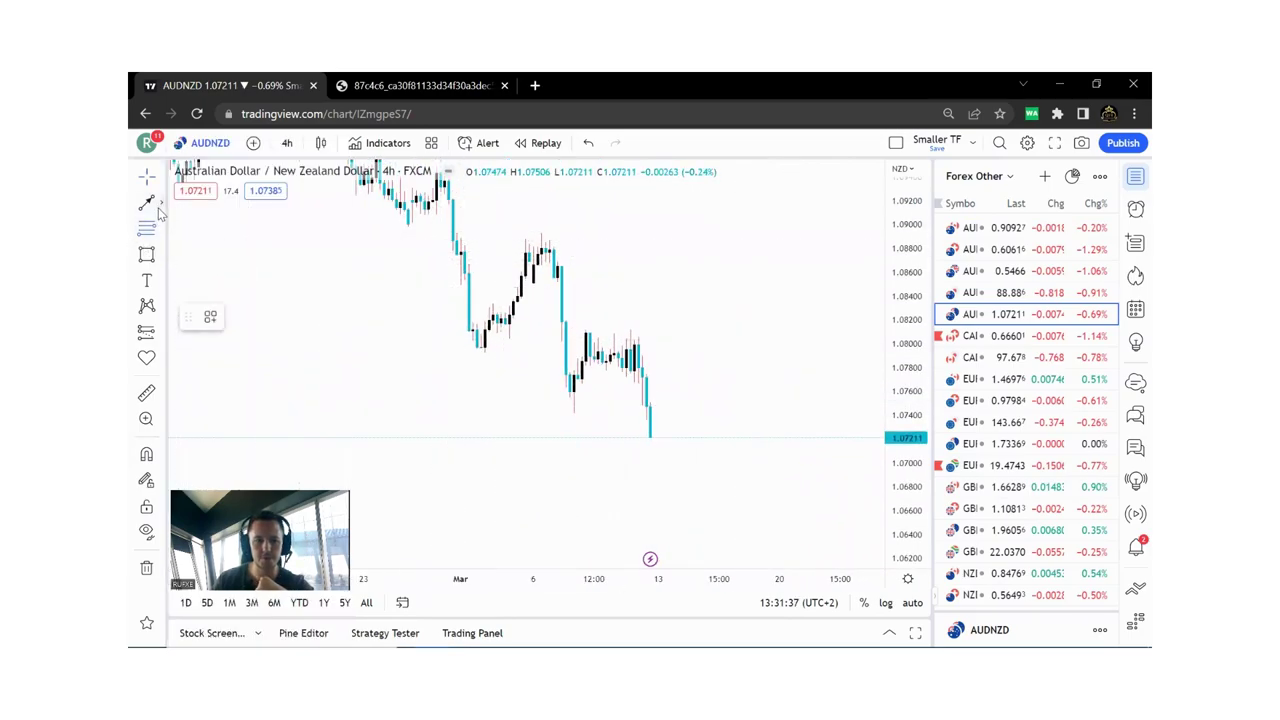
left_click(160, 204)
left_click(229, 376)
left_click(701, 344)
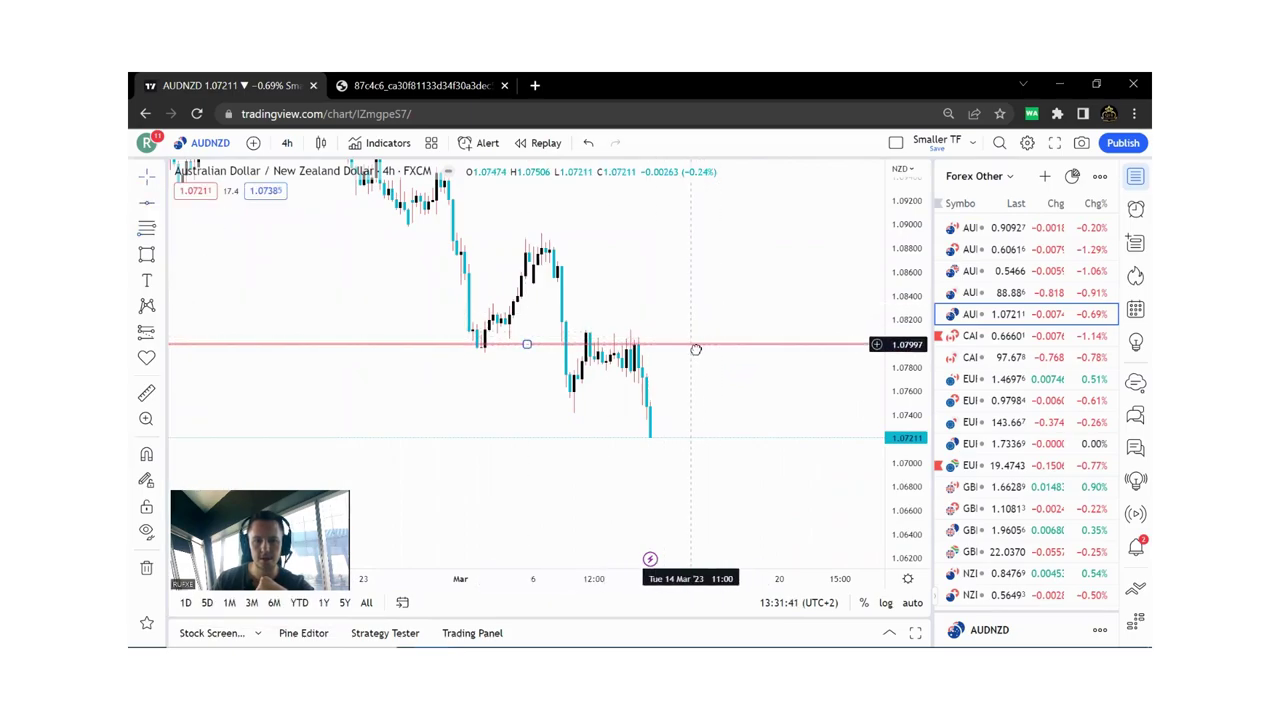
left_click_drag(691, 344, 691, 350)
left_click(692, 320)
left_click(145, 205)
left_click(750, 332)
Step: Draw a rectangle between the two horizontal lines, from the sharp drop on the zone's early side to just beyond the latest candle
left_click(146, 254)
mouse_move(562, 349)
left_mouse_down()
mouse_move(695, 331)
mouse_move(743, 299)
left_mouse_up()
scroll(818, 401, "up", 2)
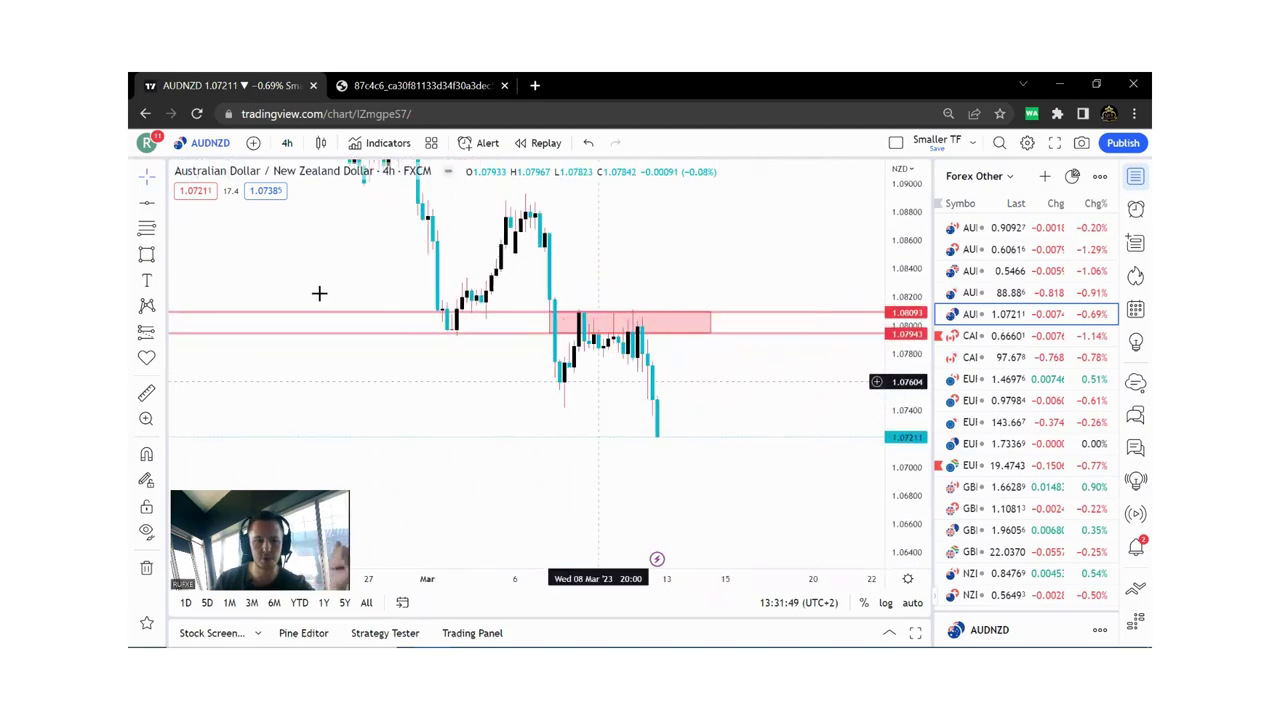
Step: Place a short position starting at the 8 March candle inside the zone, with its entry at about 1.07955
left_click(160, 335)
left_click(220, 362)
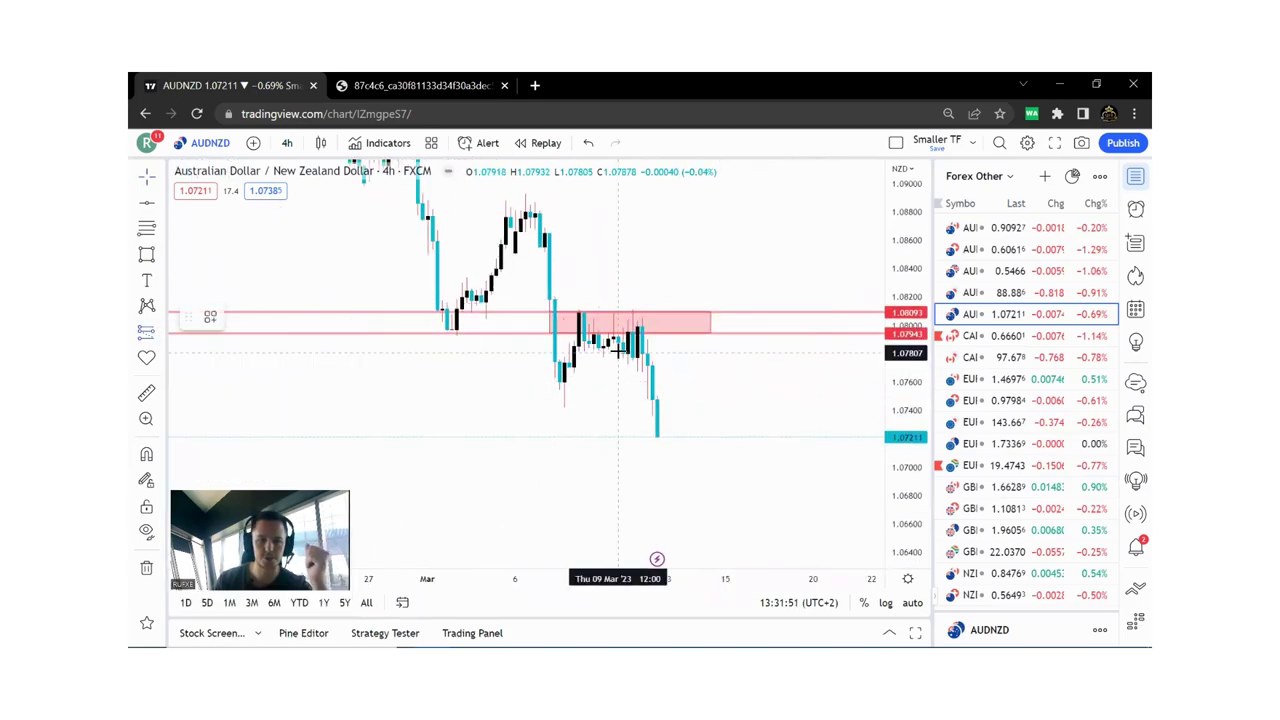
left_click(576, 330)
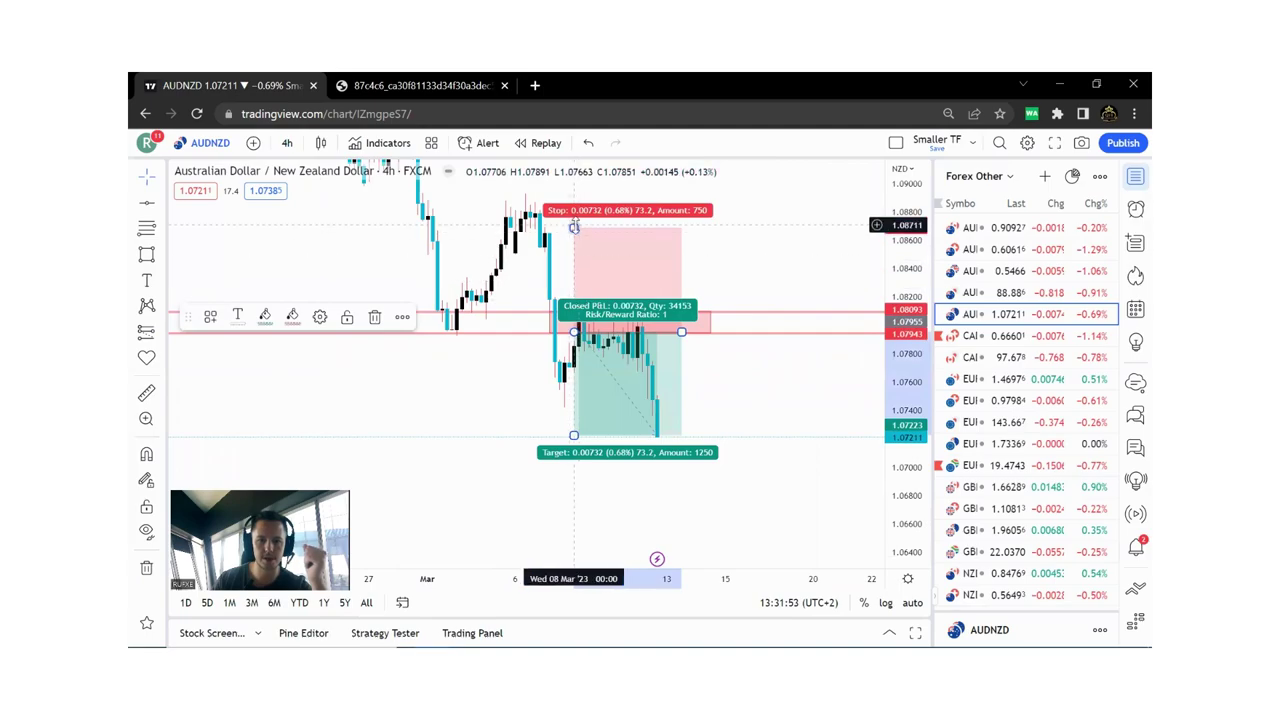
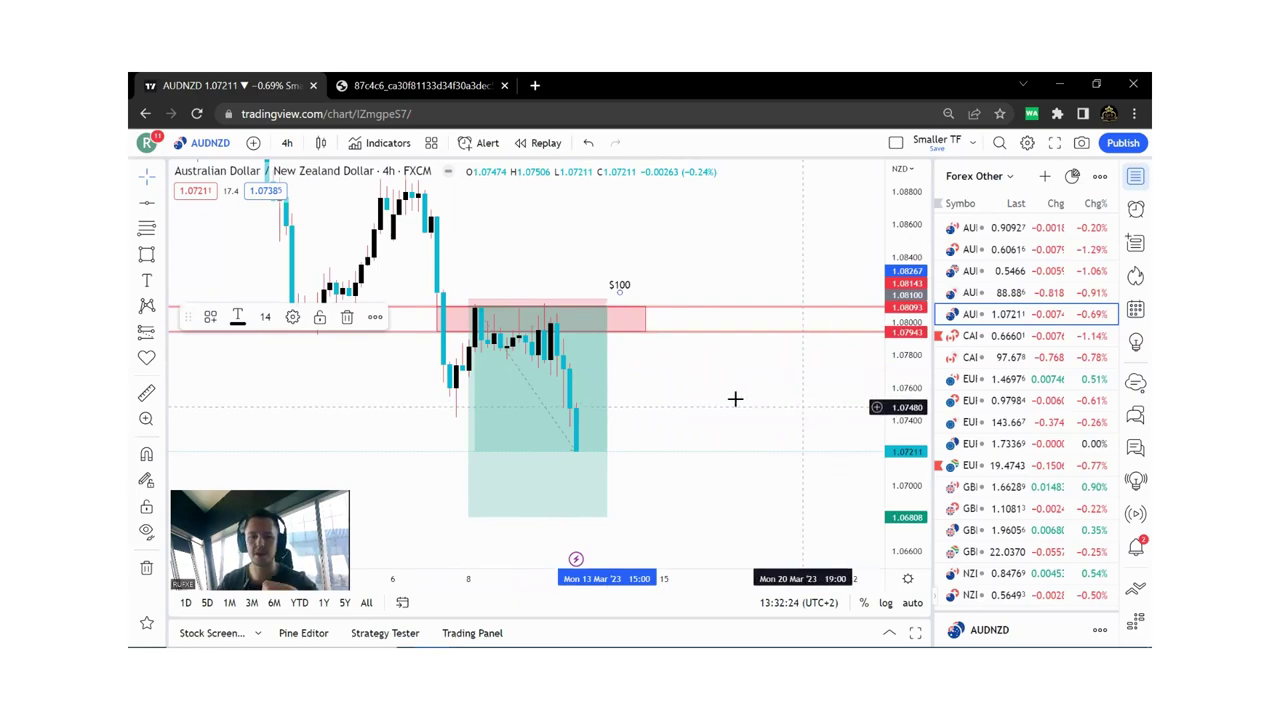
Step: Shift the short position's start slightly later and set its entry at 1.08105, just above the upper horizontal line
scroll(814, 372, "down", 2)
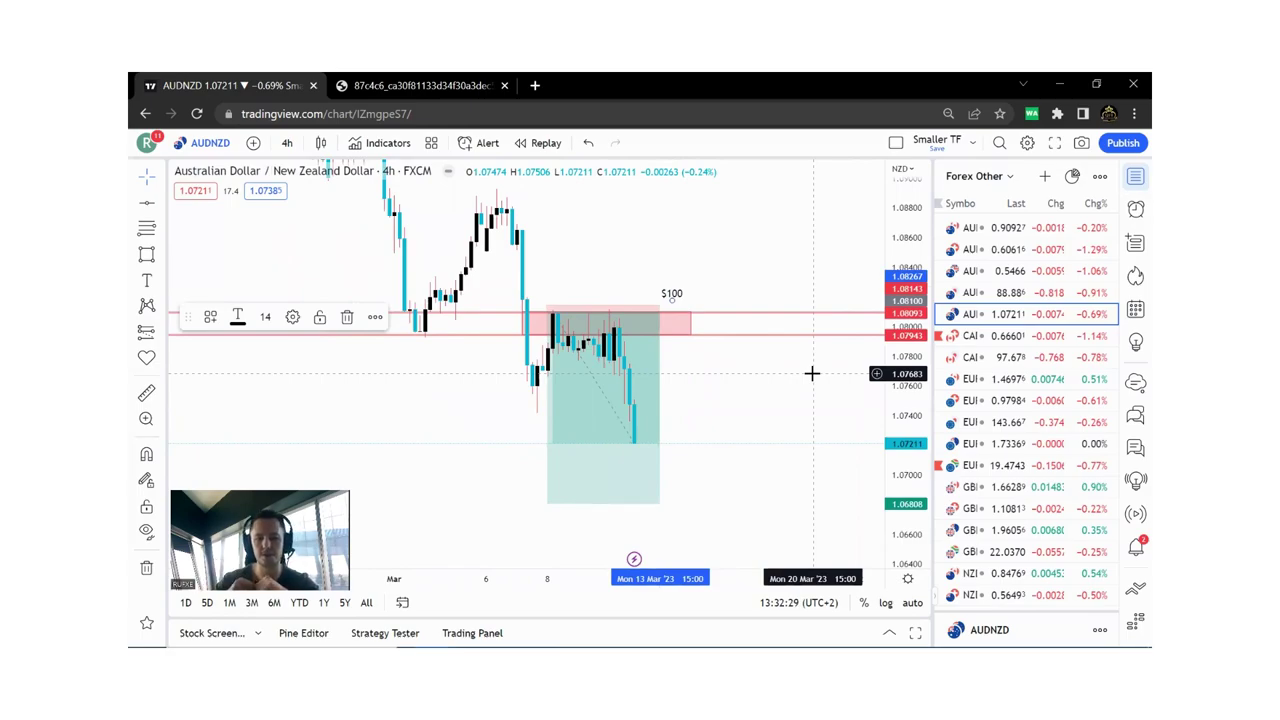
mouse_move(571, 342)
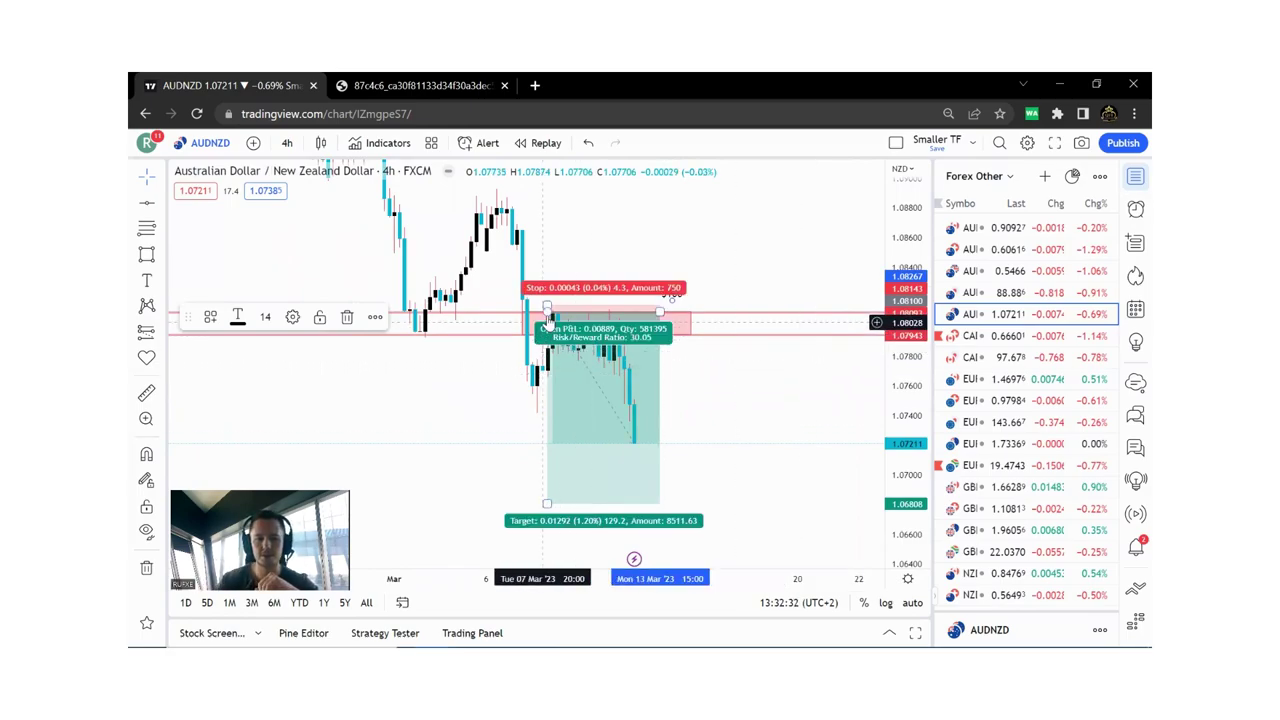
mouse_move(549, 314)
left_mouse_down()
mouse_move(551, 339)
mouse_move(558, 311)
left_mouse_up()
left_click(712, 362)
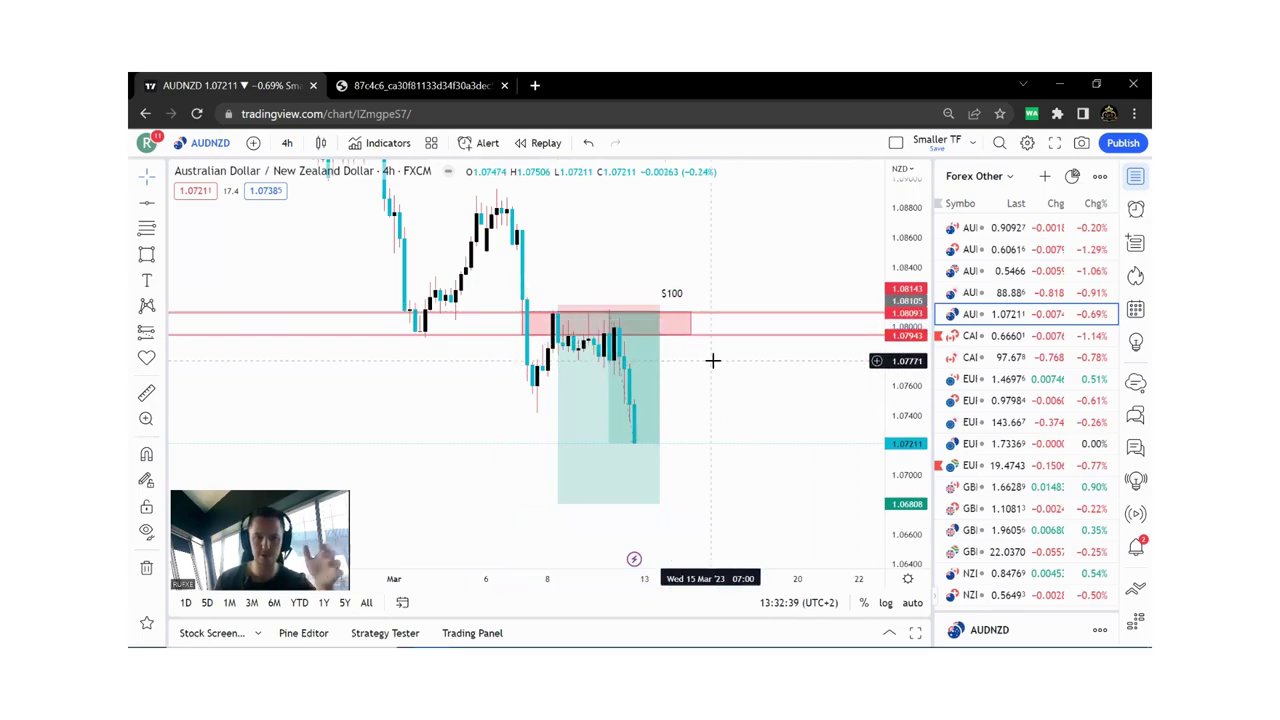
Step: Draw a short upward arrow from the 8 March candle in the zone to above the short position's stop
mouse_move(619, 405)
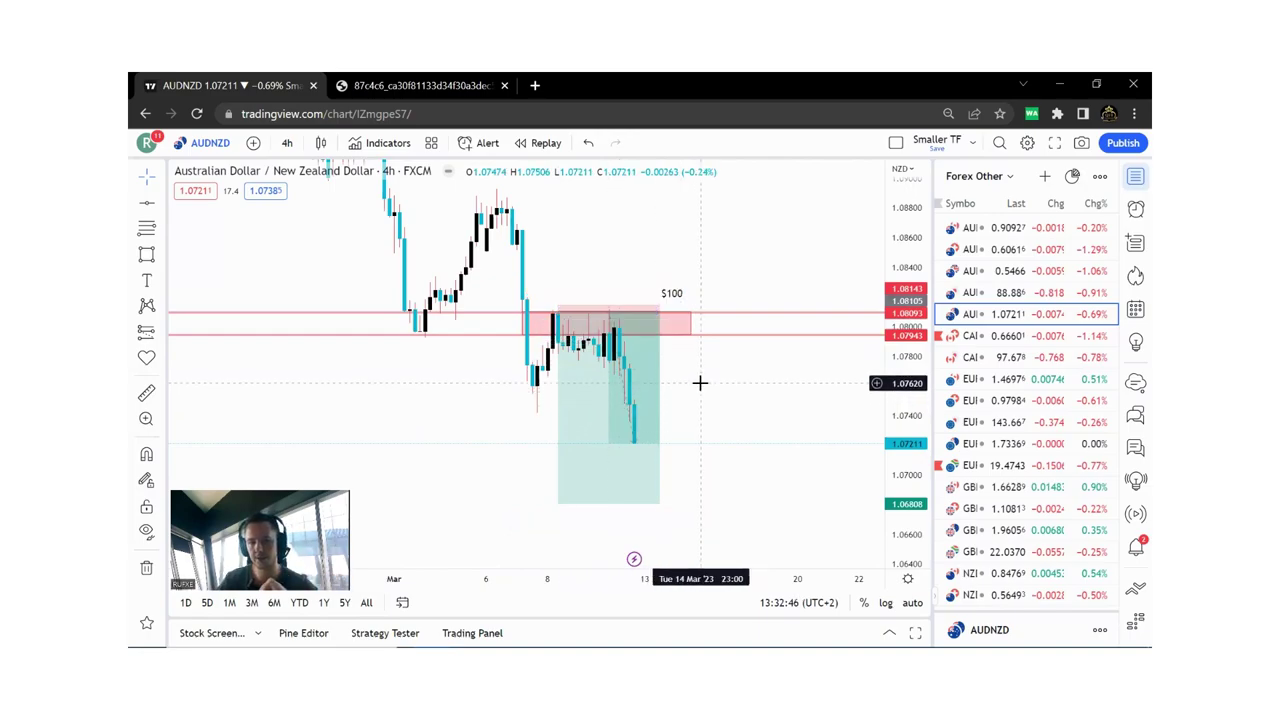
scroll(700, 382, "up", 1)
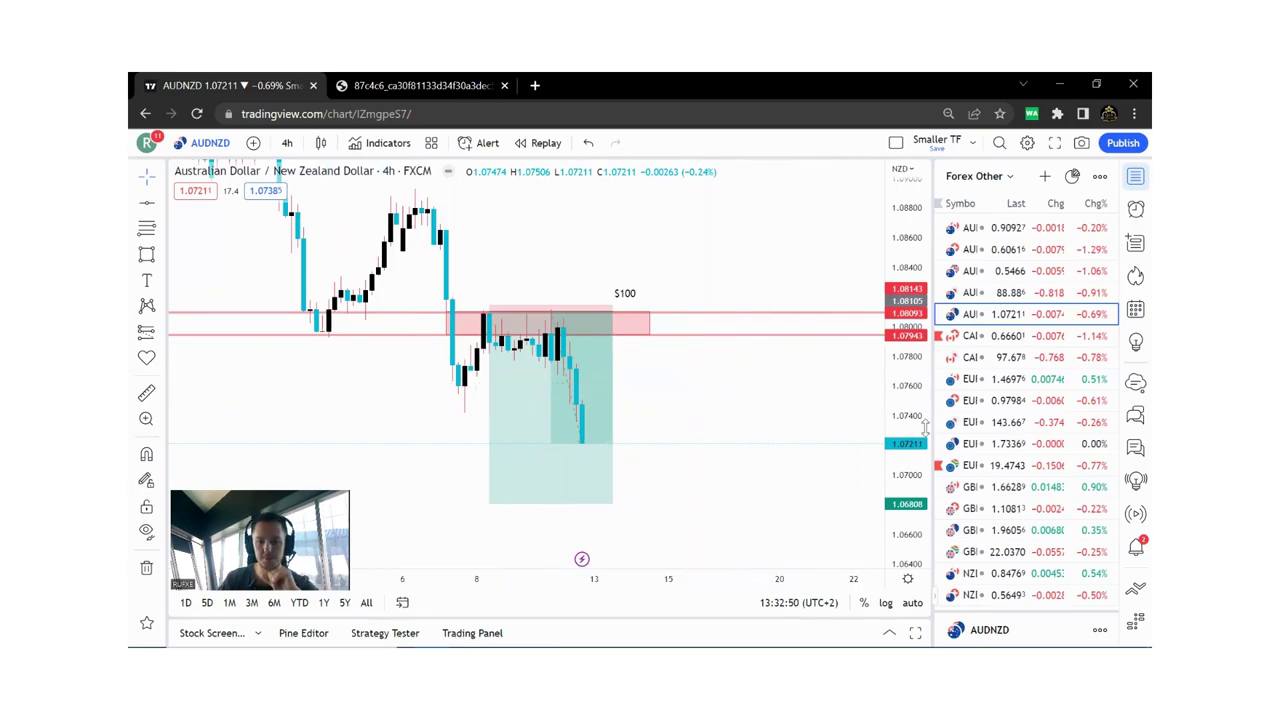
left_click_drag(902, 432, 902, 478)
scroll(812, 399, "down", 1)
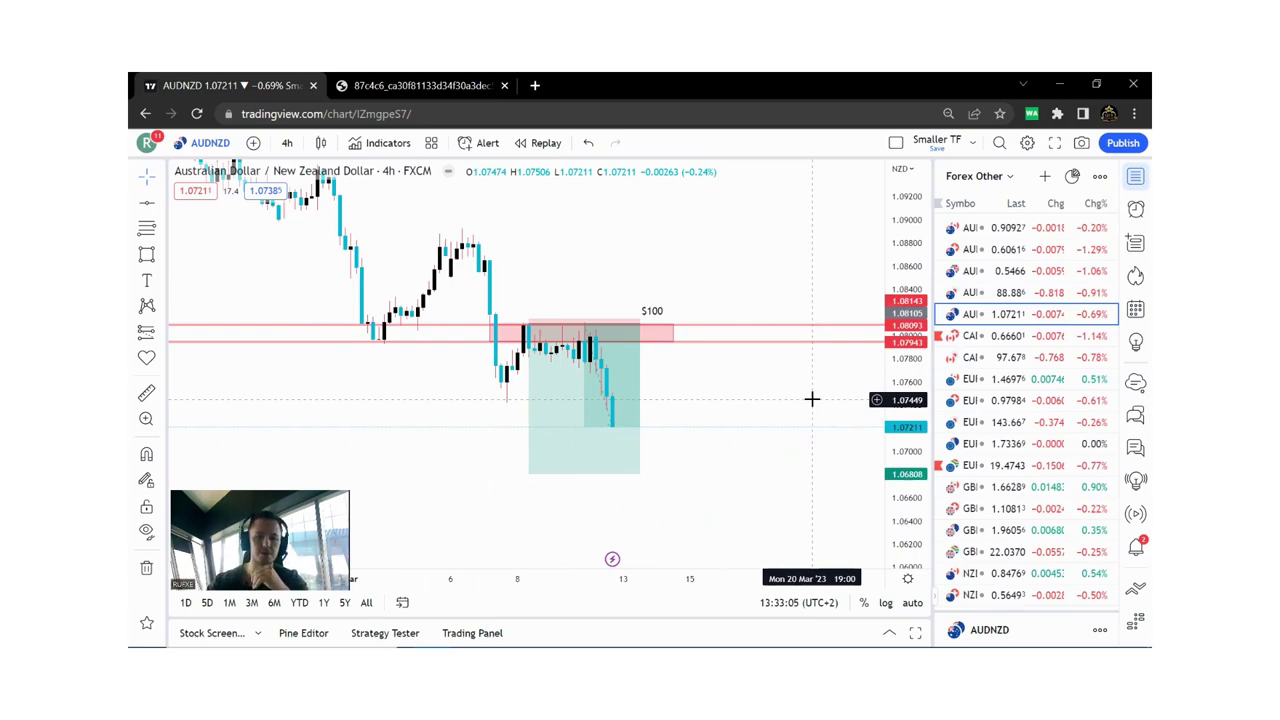
left_click(158, 203)
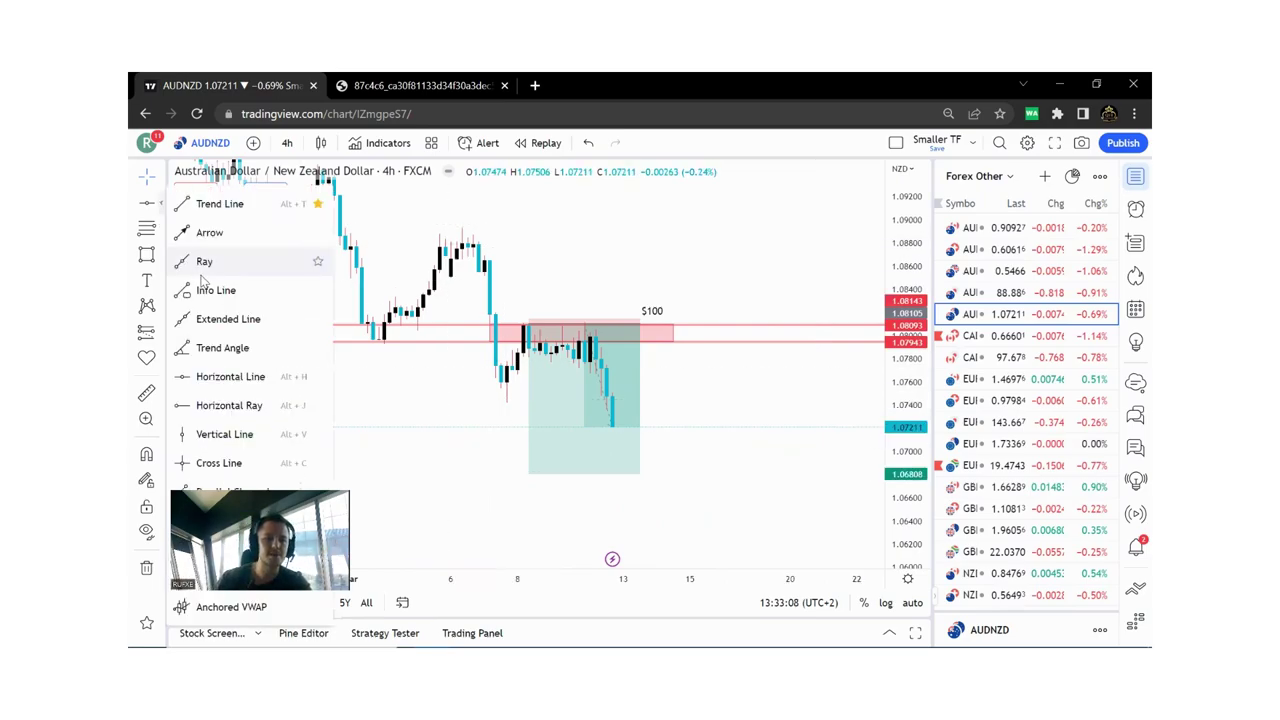
left_click(209, 232)
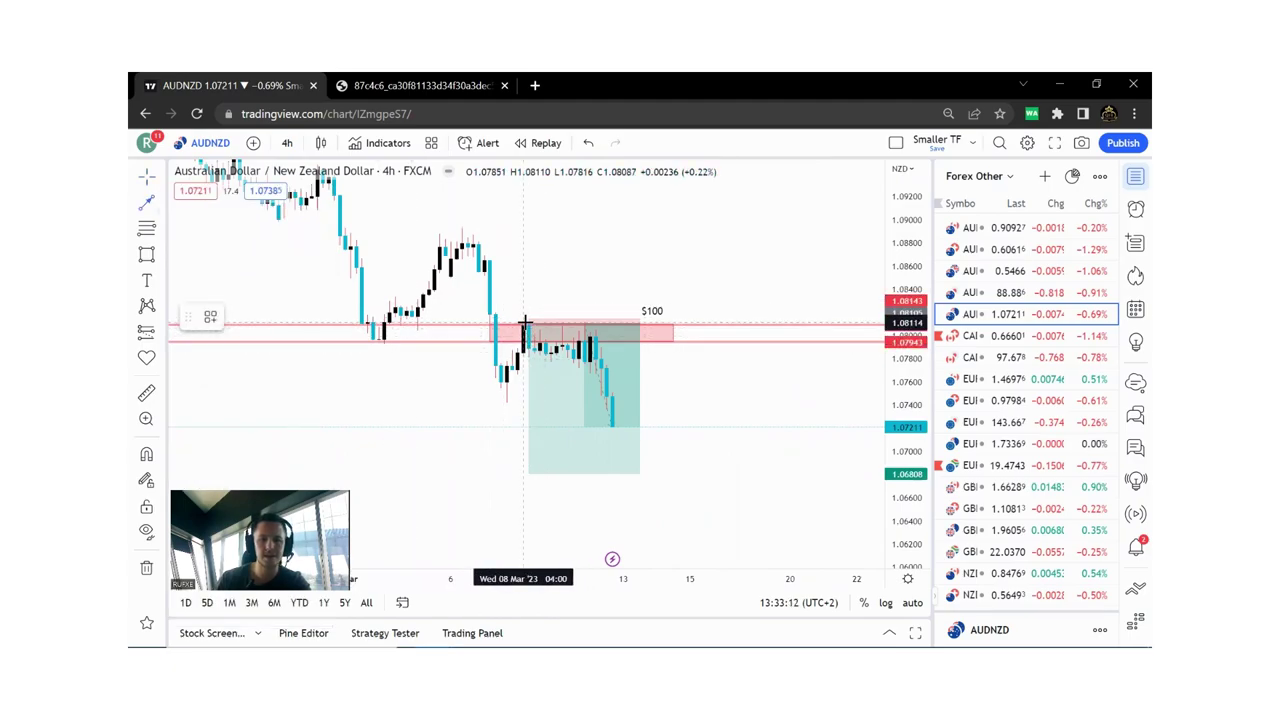
left_click_drag(524, 322, 541, 309)
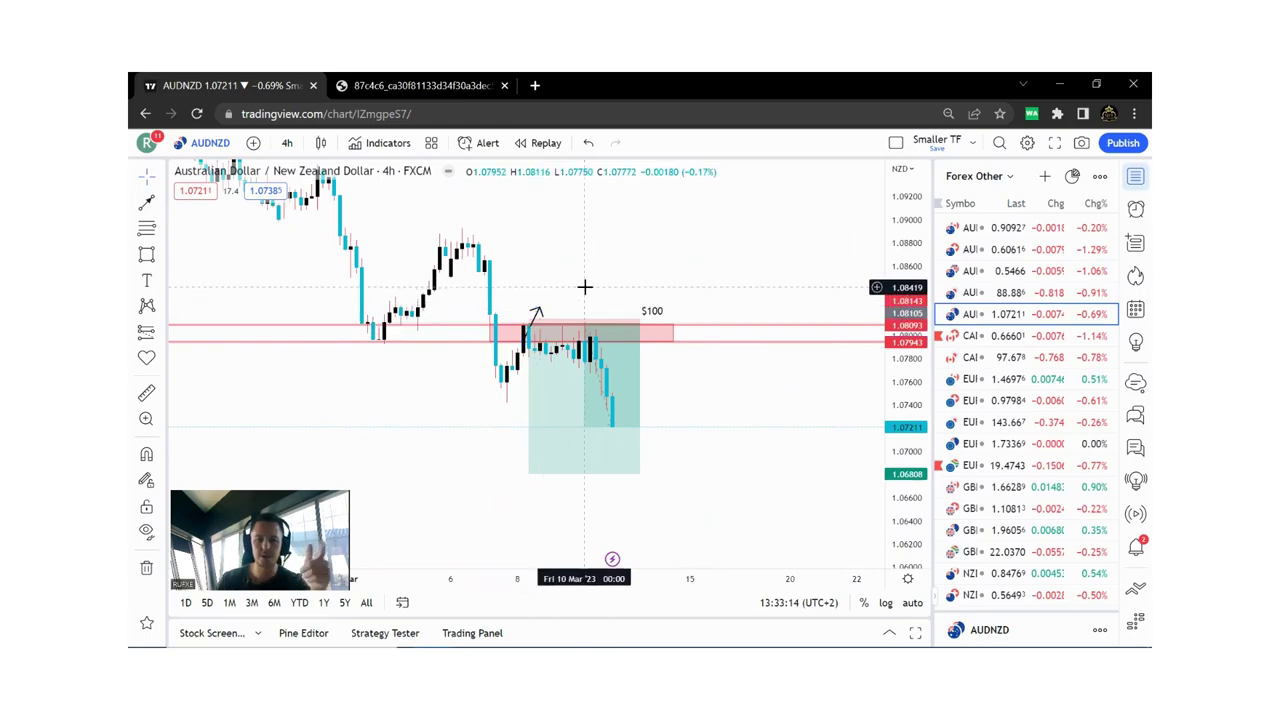
Step: Raise the short position's stop to 1.08356, above the arrow's tip
mouse_move(609, 325)
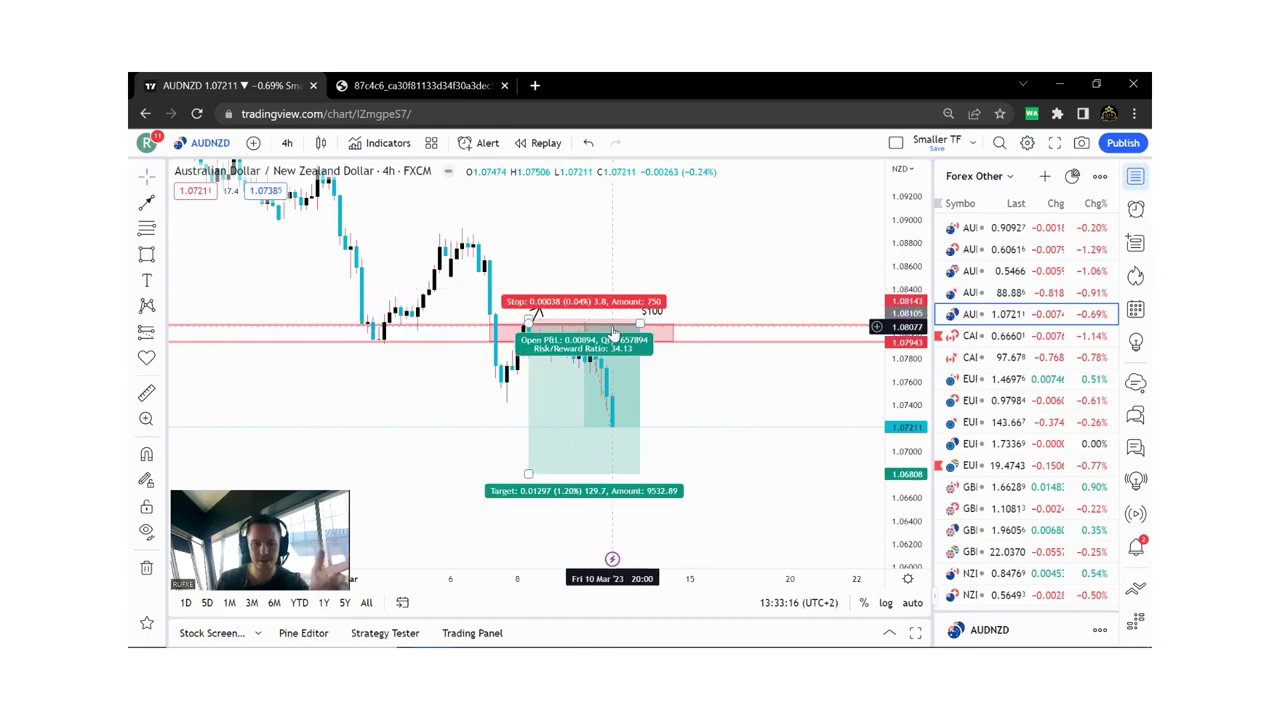
left_click_drag(531, 314, 529, 293)
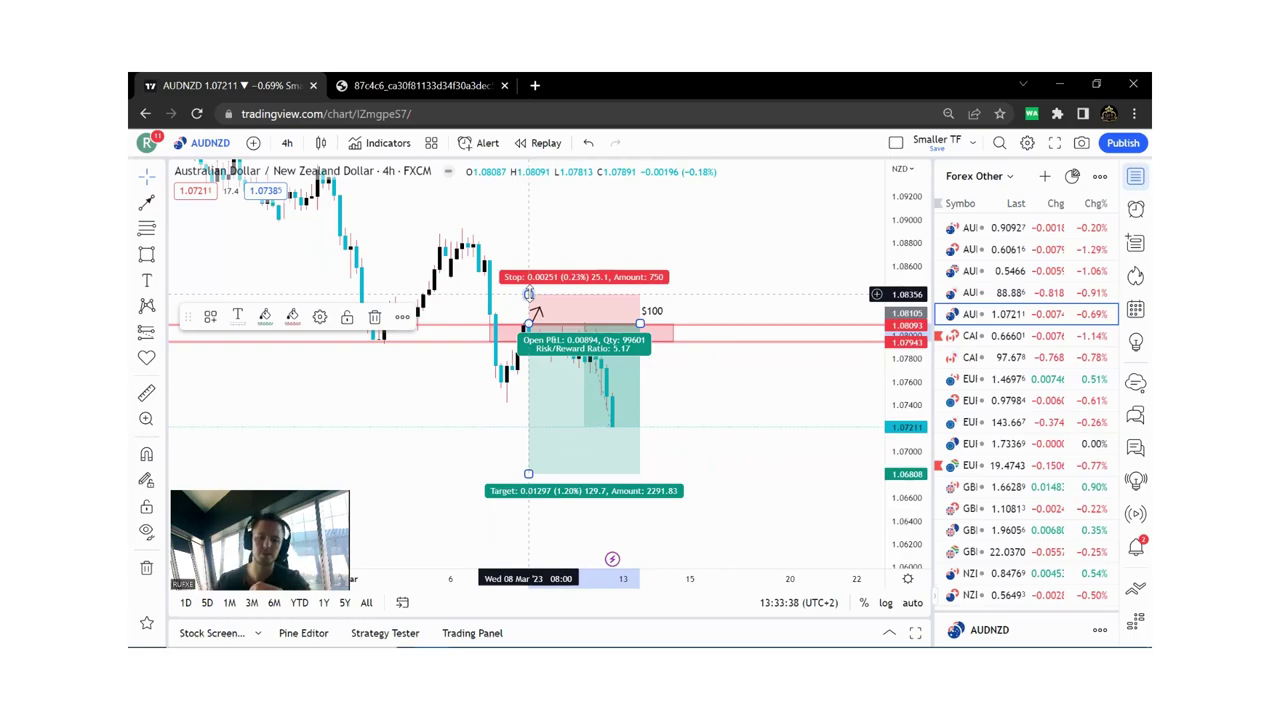
left_click(694, 363)
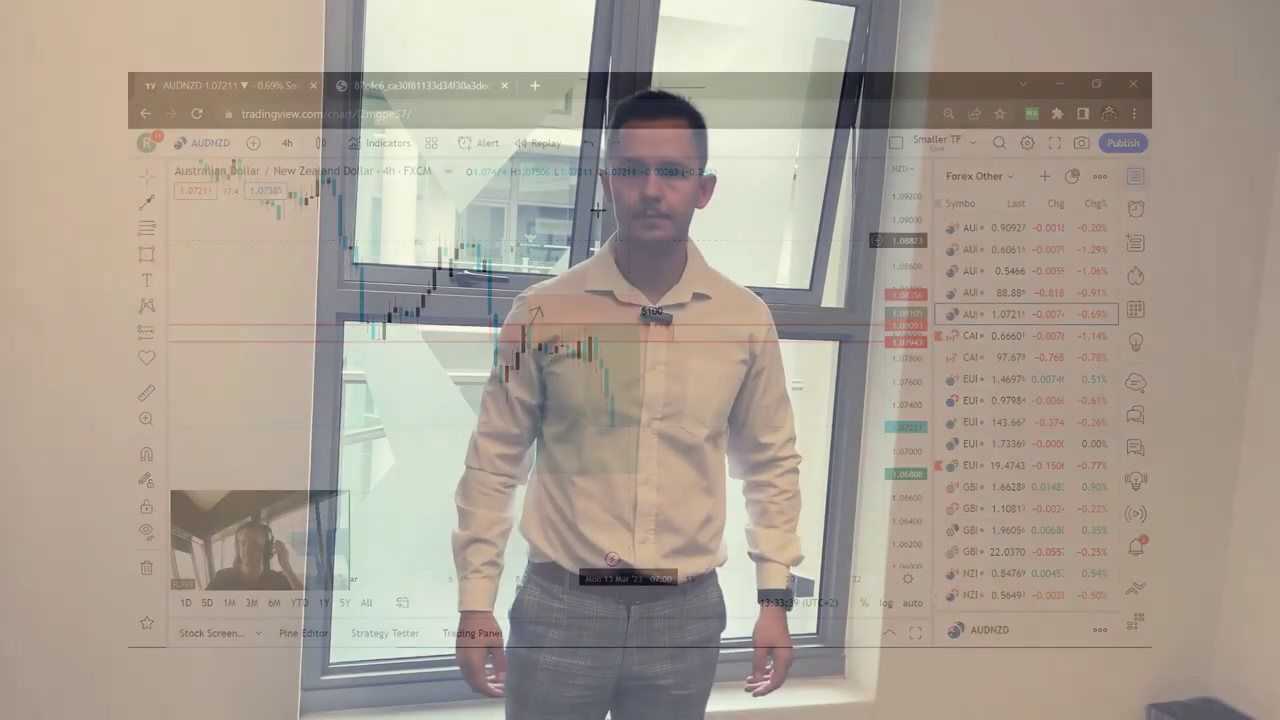